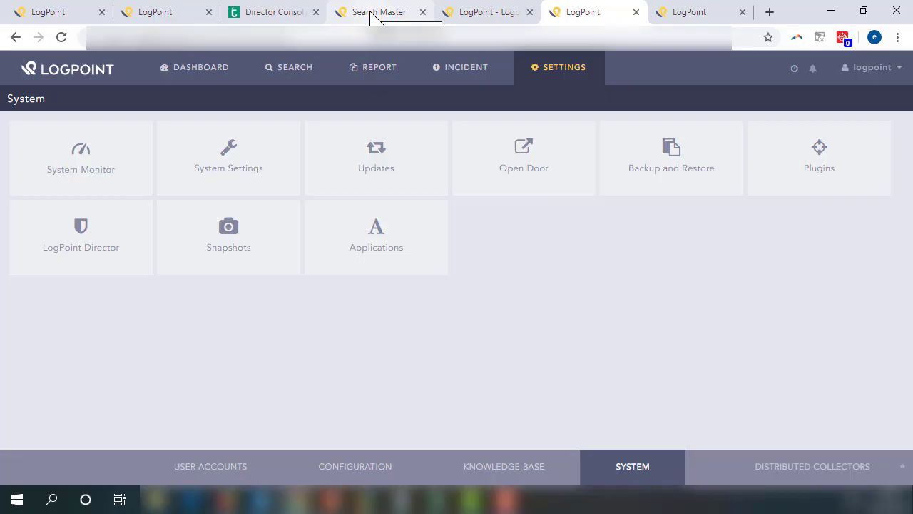
Step: In the Director Console, look at the Assets page and the device creation form with its list of pools and machines
{"action": "left_click", "coordinate": [370, 14]}
{"action": "left_click", "coordinate": [261, 15]}
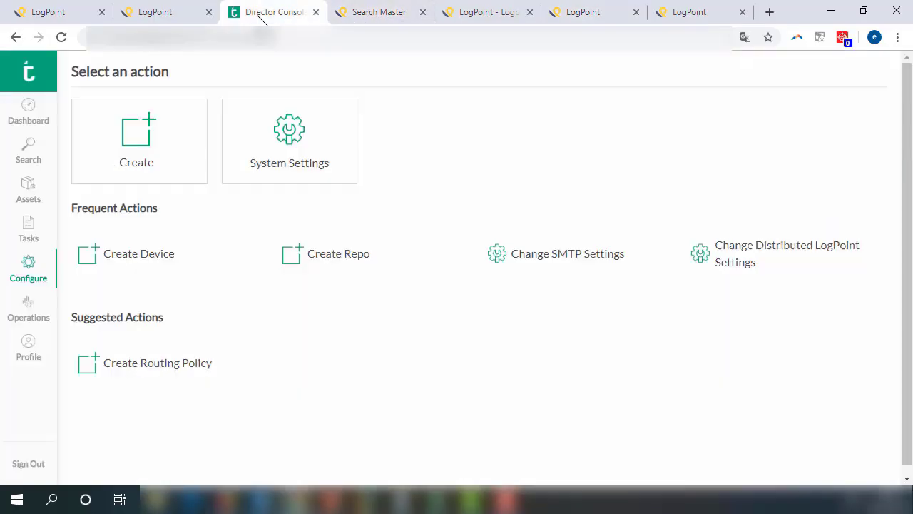
{"action": "left_click", "coordinate": [32, 197]}
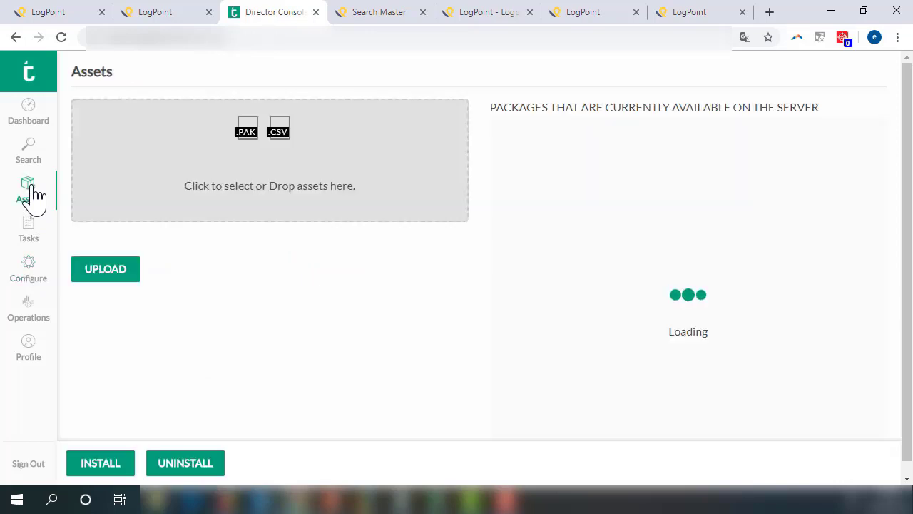
{"action": "left_click", "coordinate": [27, 272]}
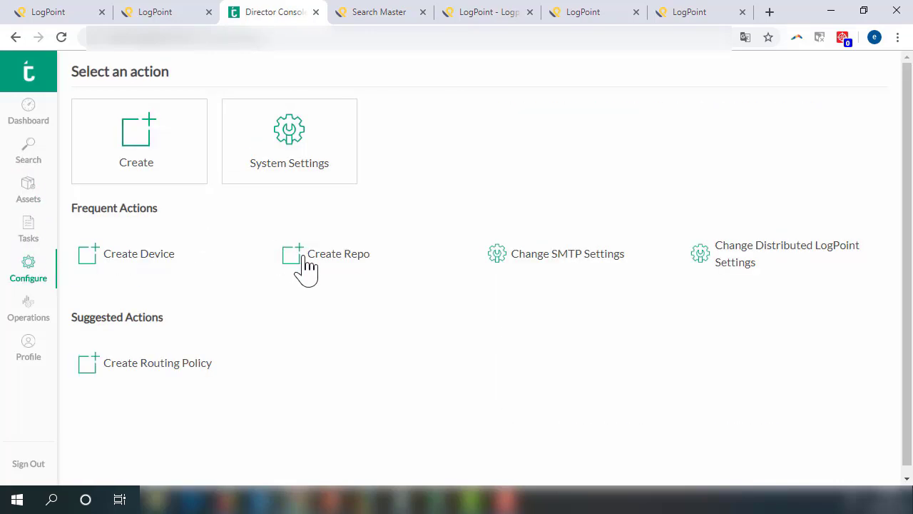
{"action": "left_click", "coordinate": [96, 265]}
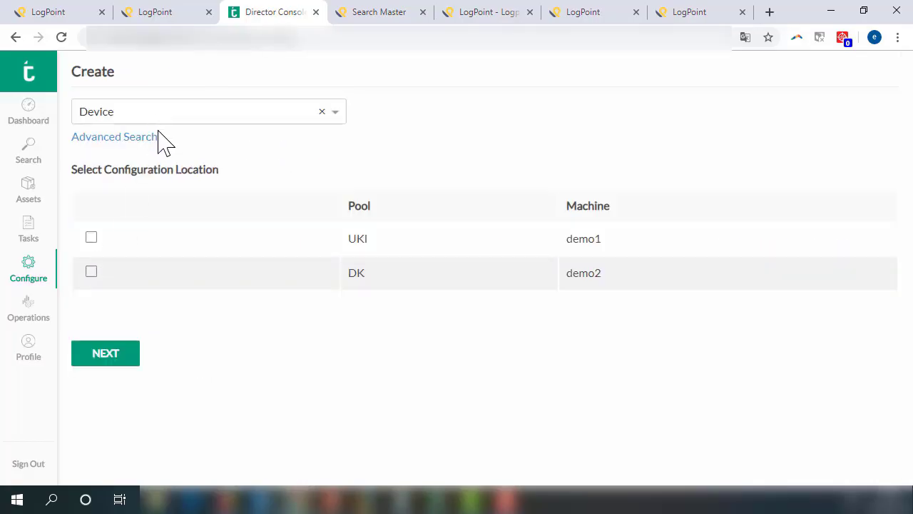
{"action": "left_click_drag", "start_coordinate": [616, 250], "coordinate": [559, 250]}
{"action": "left_click_drag", "start_coordinate": [607, 283], "coordinate": [569, 283]}
Step: On the managed LogPoint, review the Fabric Network, Fabric Storage, Fabric Connect and Sync sections of the LogPoint Director settings, and close them
{"action": "left_click", "coordinate": [588, 13]}
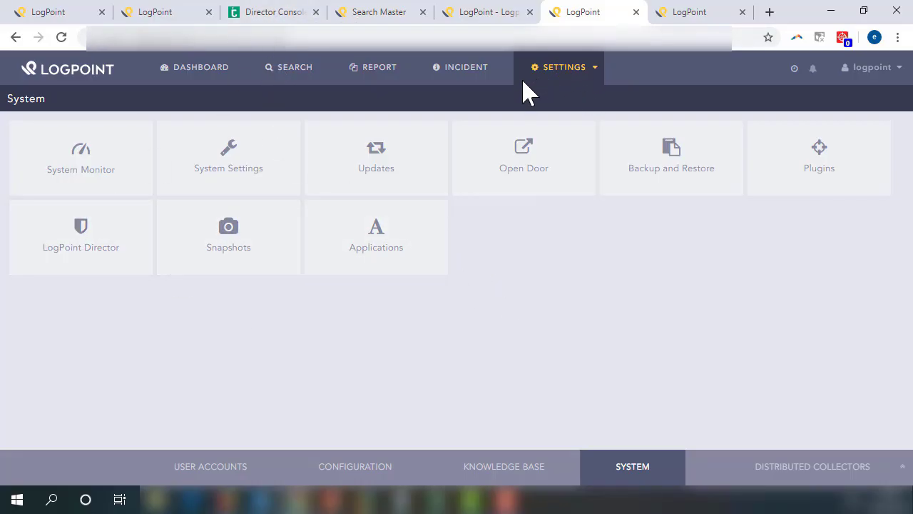
{"action": "left_click", "coordinate": [80, 241]}
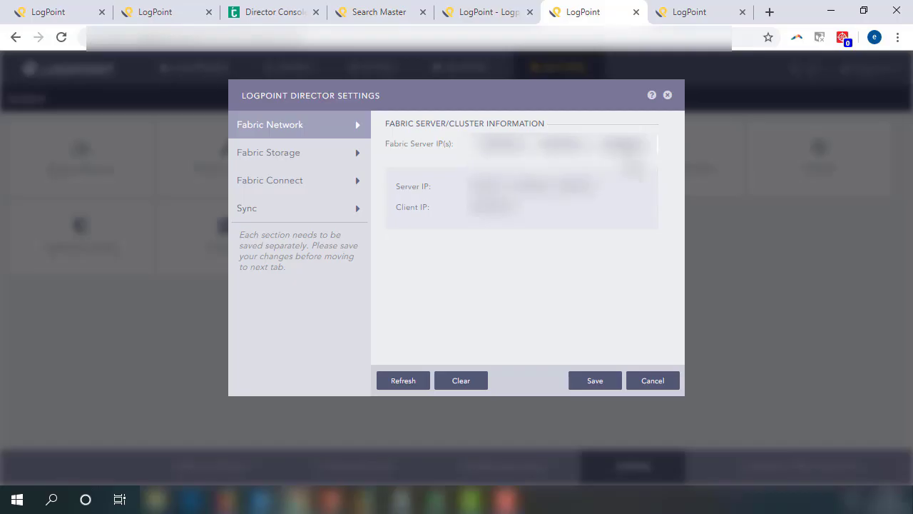
{"action": "left_click", "coordinate": [254, 157]}
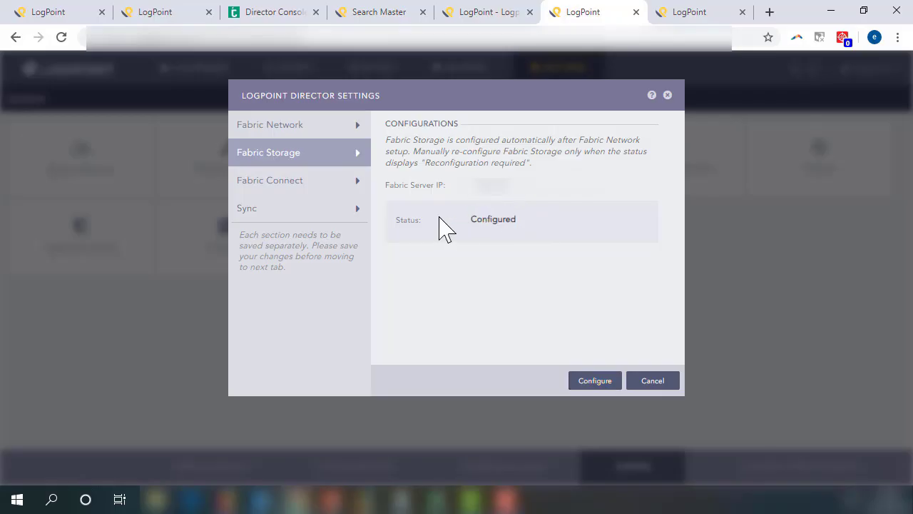
{"action": "left_click", "coordinate": [283, 193]}
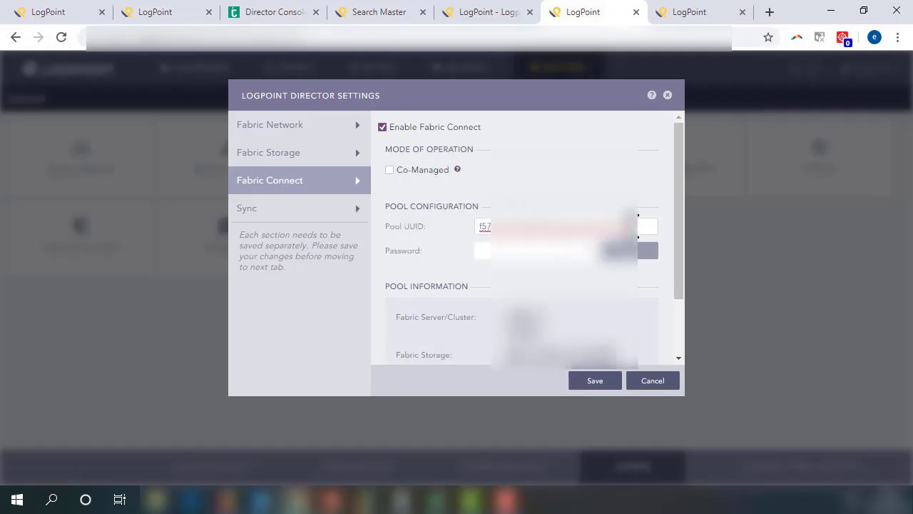
{"action": "left_click_drag", "start_coordinate": [638, 226], "coordinate": [471, 228]}
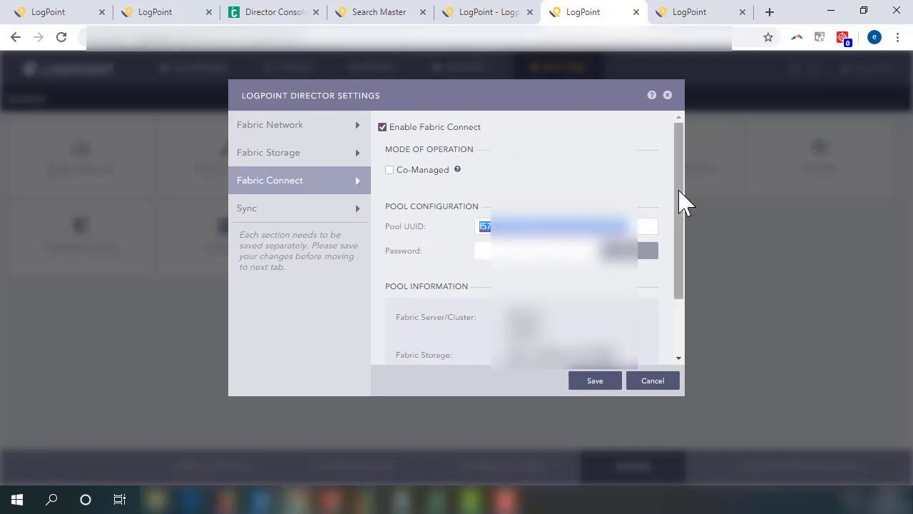
{"action": "left_click_drag", "start_coordinate": [679, 190], "coordinate": [672, 249]}
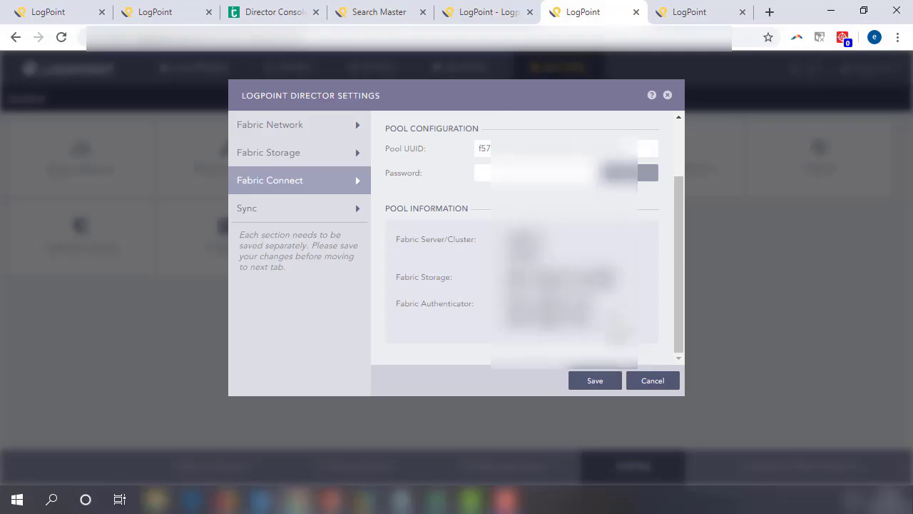
{"action": "left_click", "coordinate": [262, 214]}
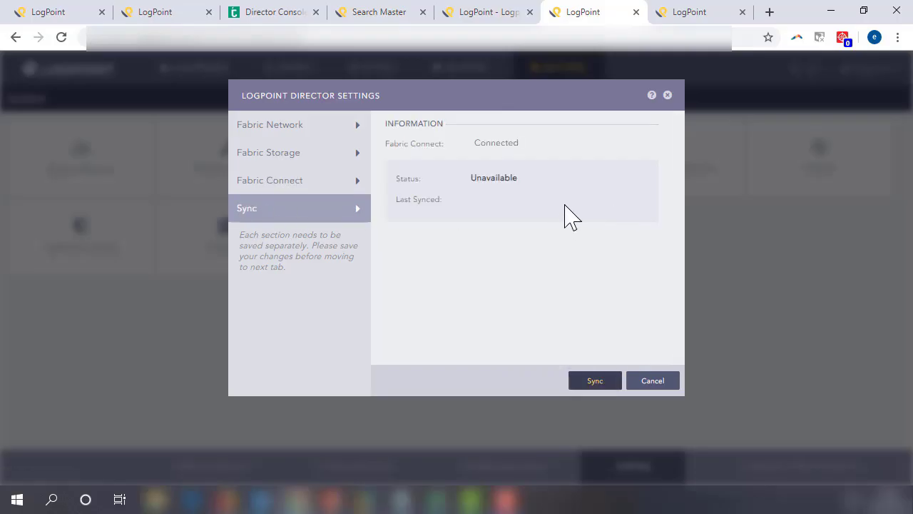
{"action": "left_click_drag", "start_coordinate": [528, 142], "coordinate": [462, 143]}
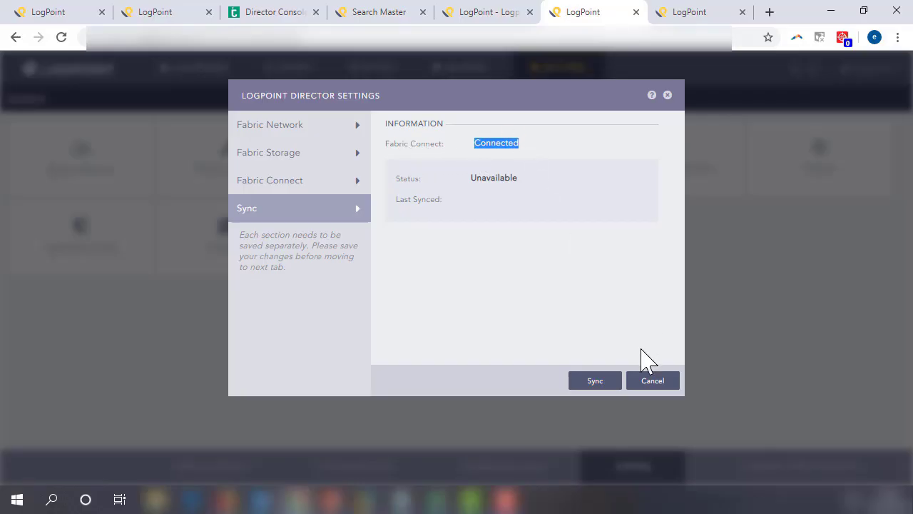
{"action": "left_click", "coordinate": [651, 384]}
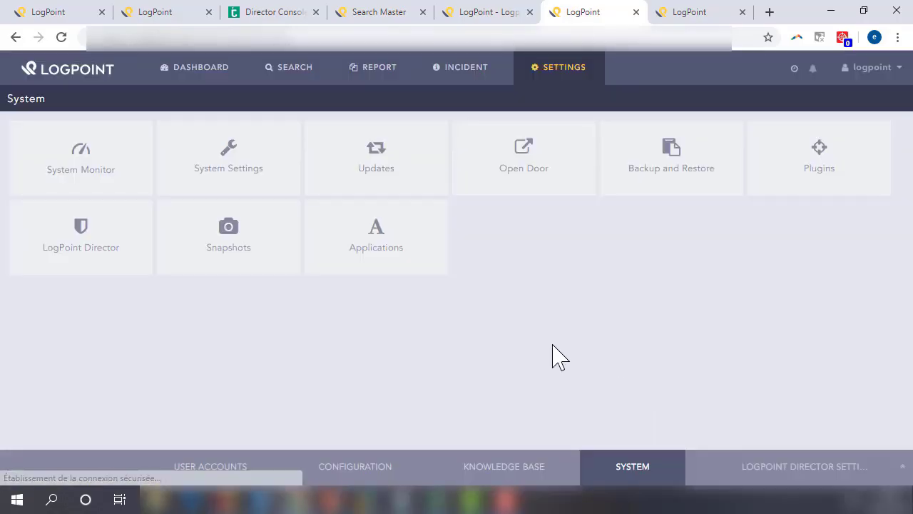
Step: Look through the managed LogPoint's configuration options, an unfiltered log search of the last 10 minutes, and the dashboard
{"action": "left_click", "coordinate": [398, 473]}
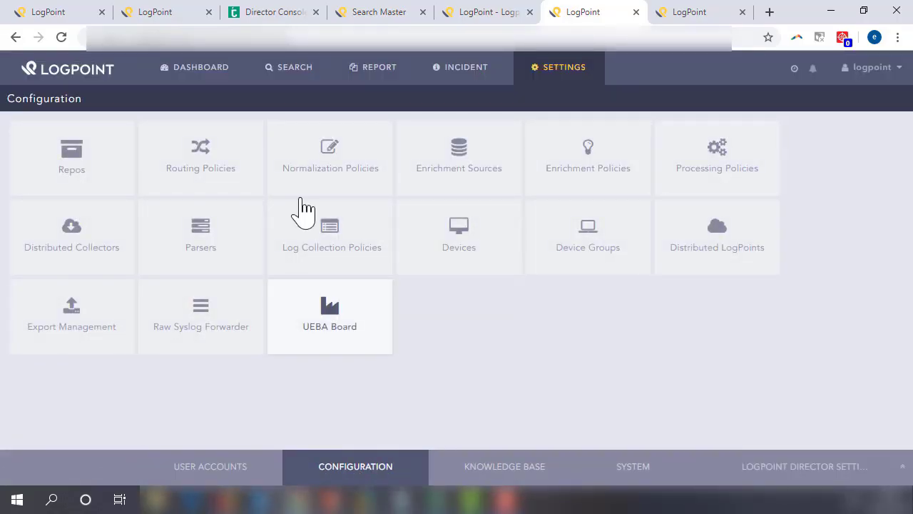
{"action": "left_click", "coordinate": [312, 72]}
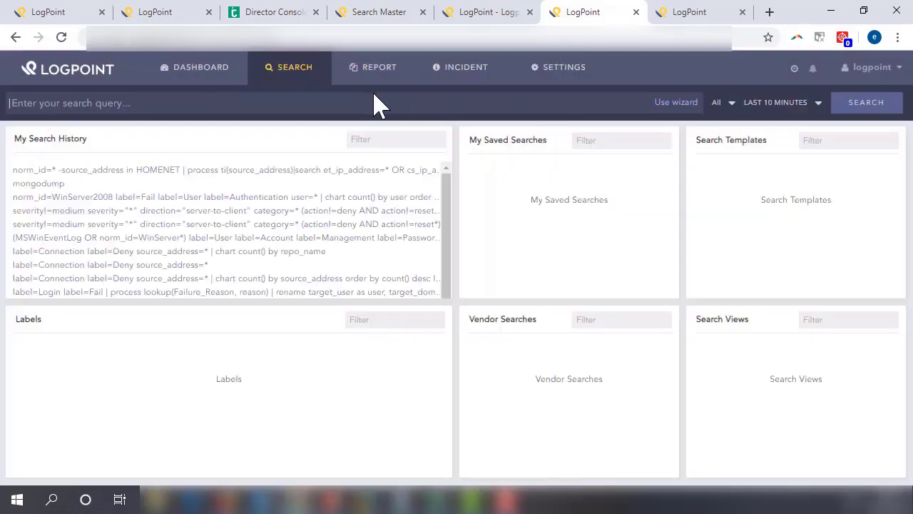
{"action": "left_click", "coordinate": [854, 112]}
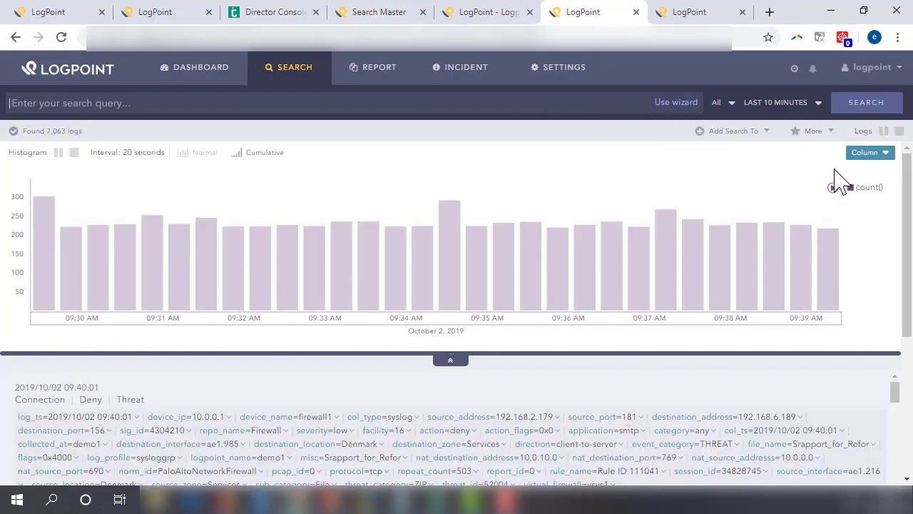
{"action": "left_click", "coordinate": [220, 69]}
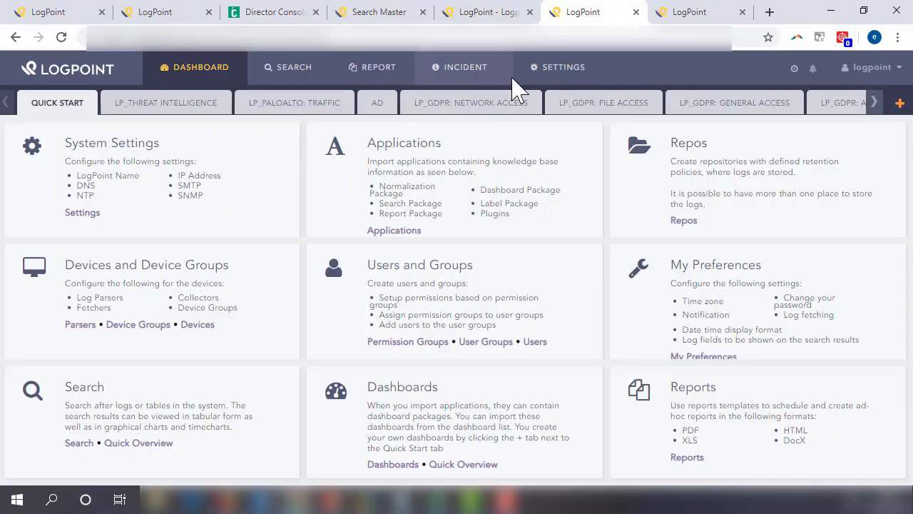
{"action": "left_click", "coordinate": [551, 71]}
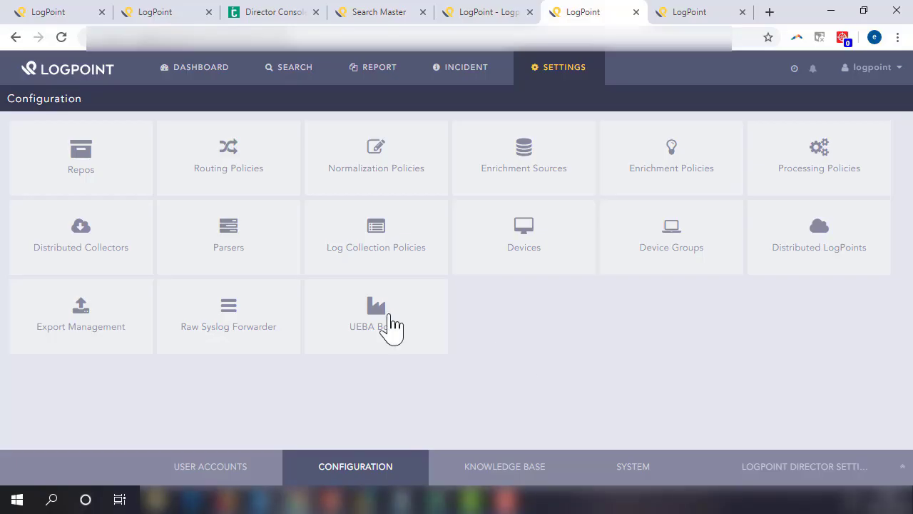
Step: Switch to the Search Master and view the list of configured LogPoint pools
{"action": "left_click", "coordinate": [366, 12]}
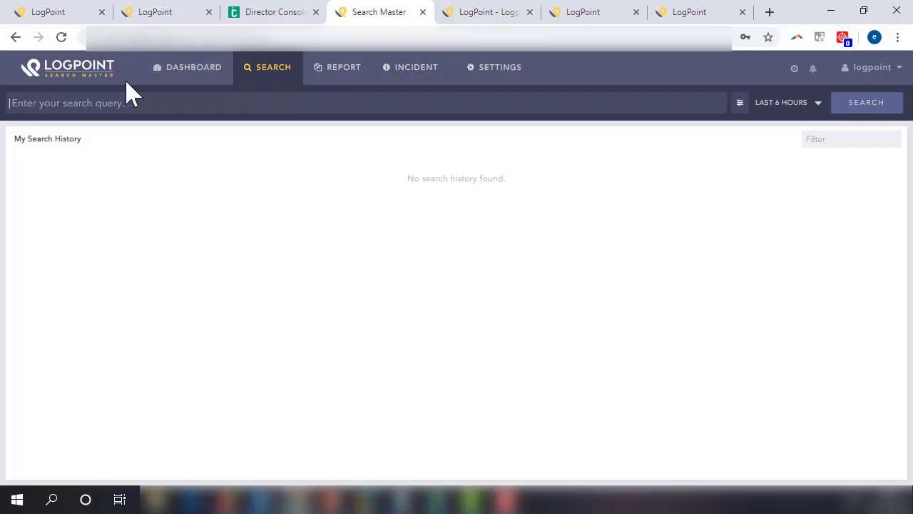
{"action": "left_click", "coordinate": [510, 78]}
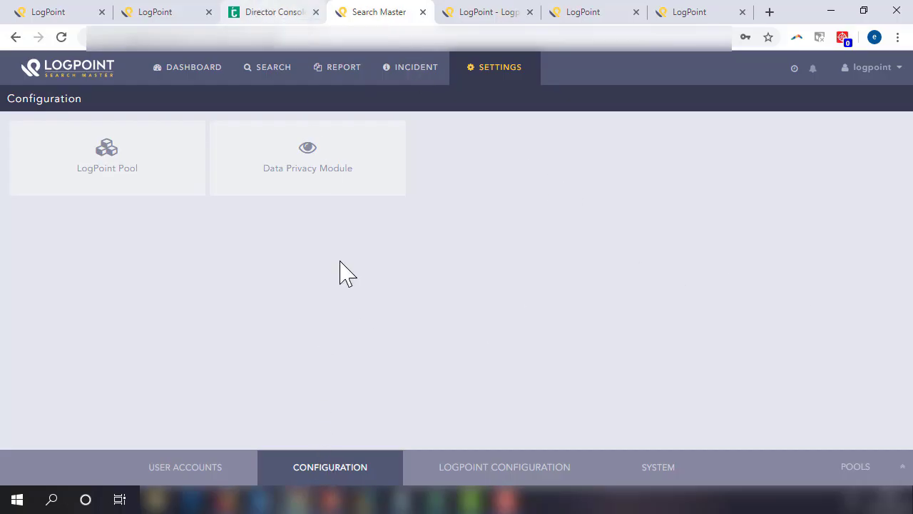
{"action": "left_click", "coordinate": [146, 189]}
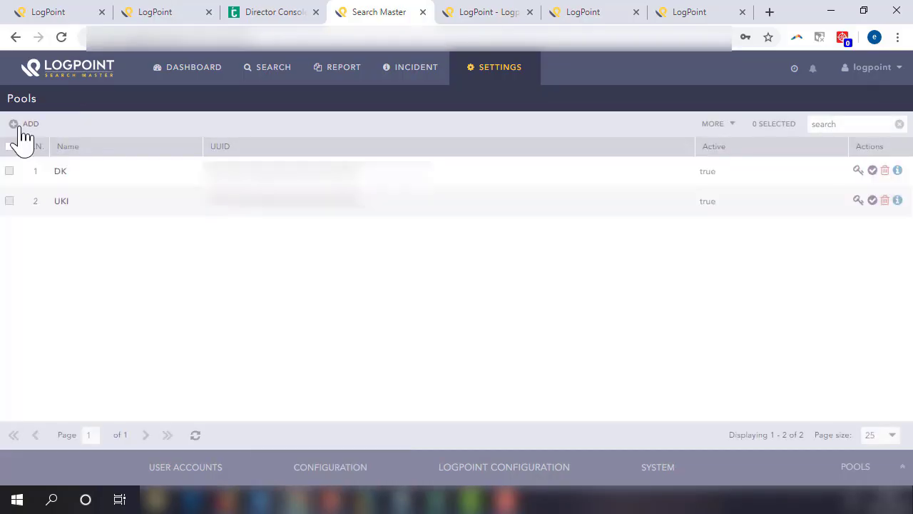
Step: Inspect the name, UUID and password fields of the new pool form, and close it without submitting
{"action": "left_click", "coordinate": [30, 127]}
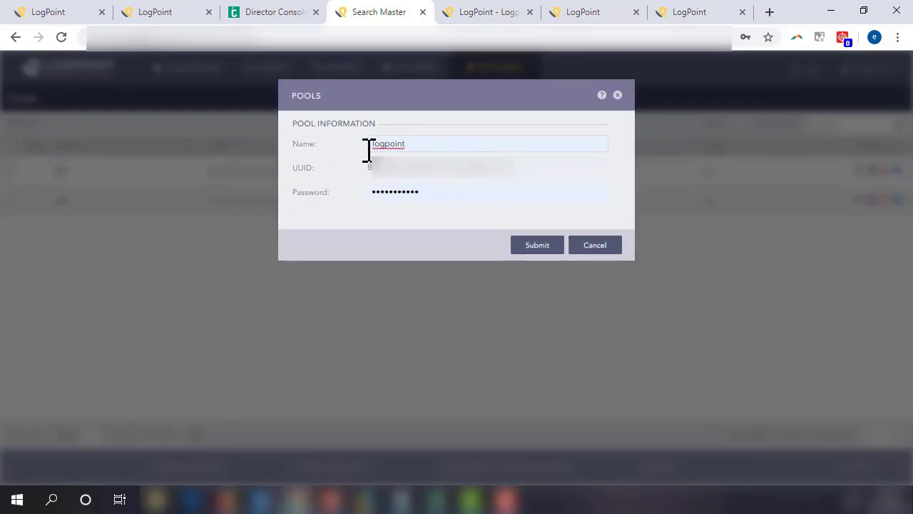
{"action": "left_click_drag", "start_coordinate": [422, 145], "coordinate": [367, 143]}
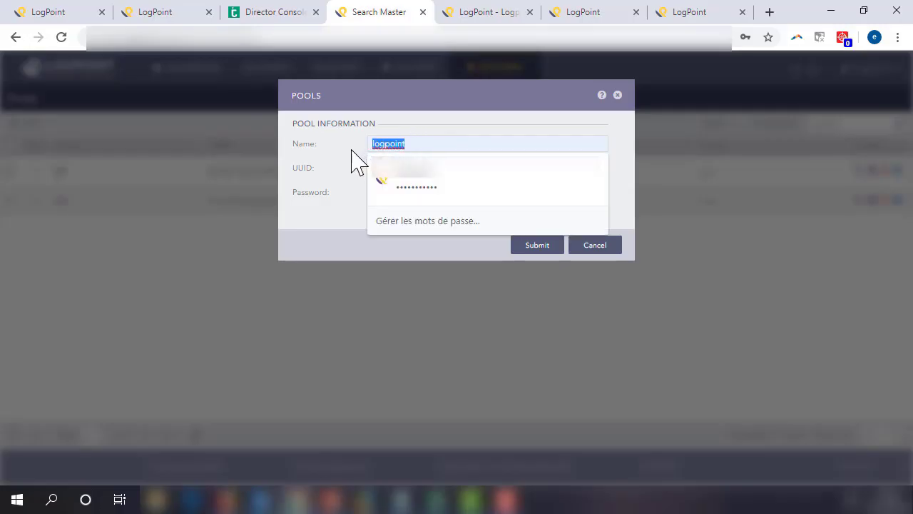
{"action": "left_click", "coordinate": [325, 169]}
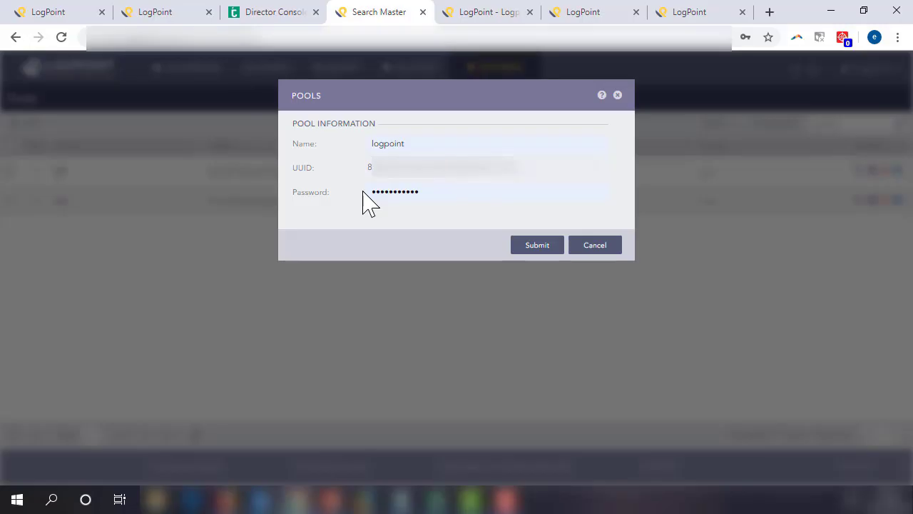
{"action": "left_click", "coordinate": [595, 245]}
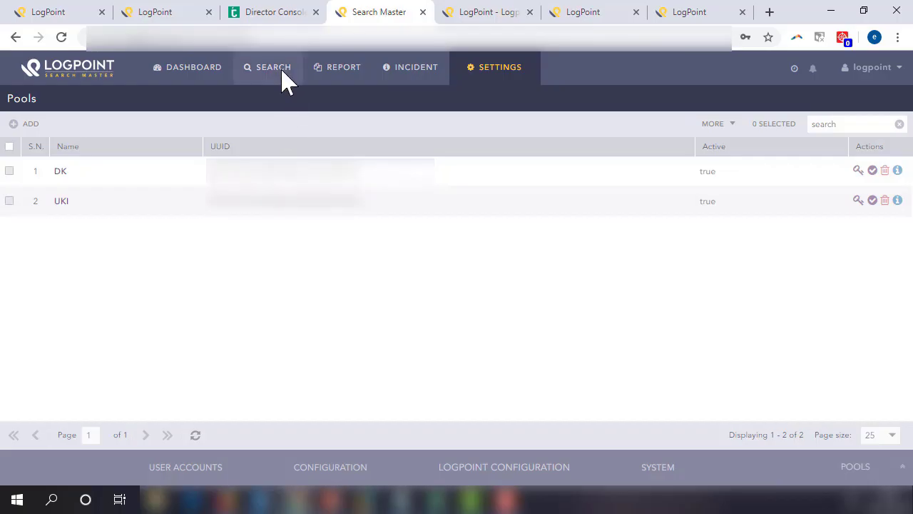
Step: On the standalone LogPoint signed in as admin, look through the configuration and system options and request the LogPoint Director settings
{"action": "left_click", "coordinate": [686, 13]}
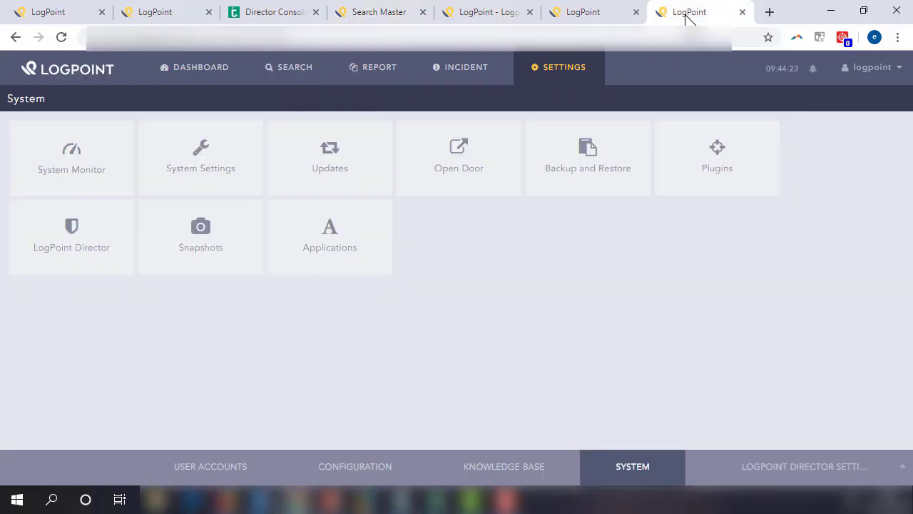
{"action": "left_click", "coordinate": [57, 29]}
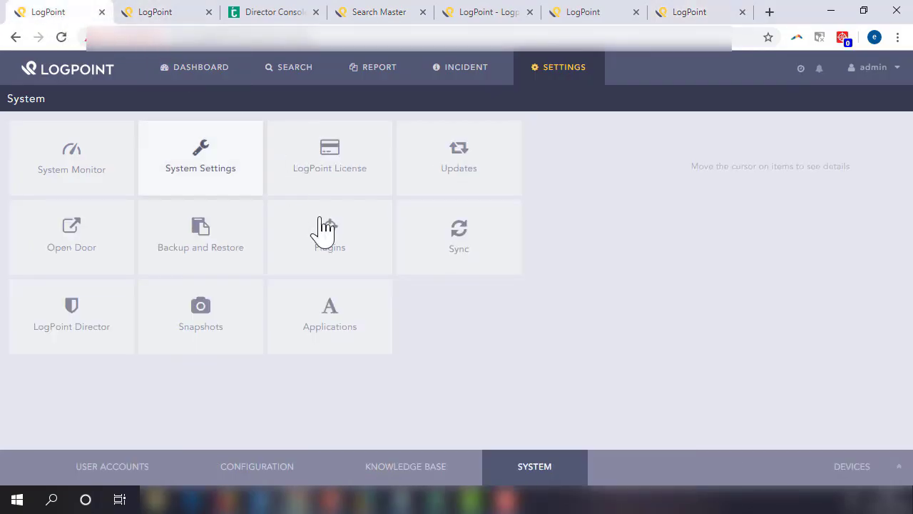
{"action": "left_click", "coordinate": [256, 471]}
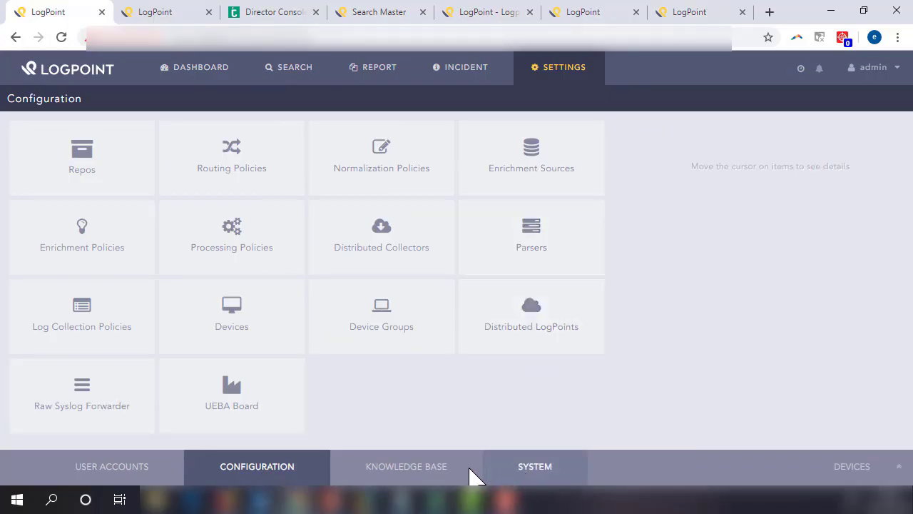
{"action": "left_click", "coordinate": [542, 471]}
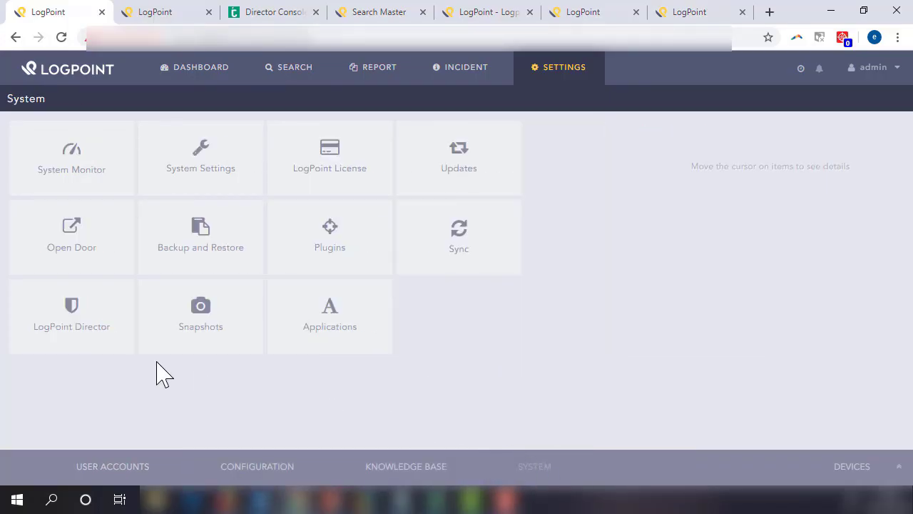
{"action": "left_click", "coordinate": [39, 307]}
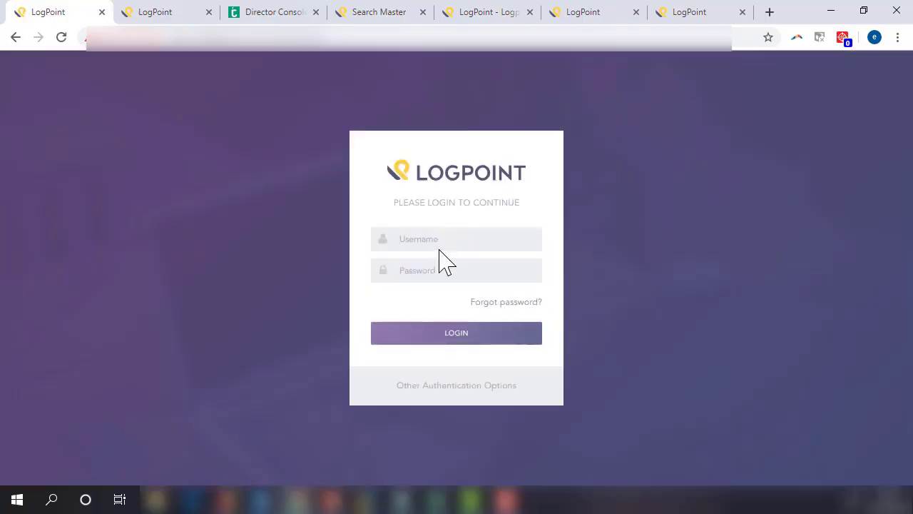
Step: Log in again with the account username and password and open the LogPoint Director settings
{"action": "left_click", "coordinate": [446, 244]}
{"action": "key", "text": "Return"}
{"action": "key", "text": "Return"}
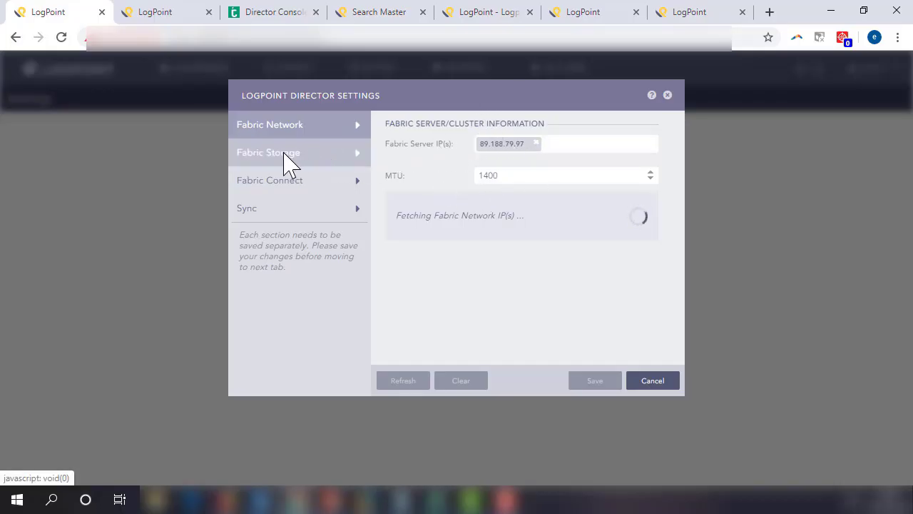
Step: Remove the existing Fabric Server IP from the Fabric Network settings and check the Fabric Storage section
{"action": "left_click", "coordinate": [538, 143]}
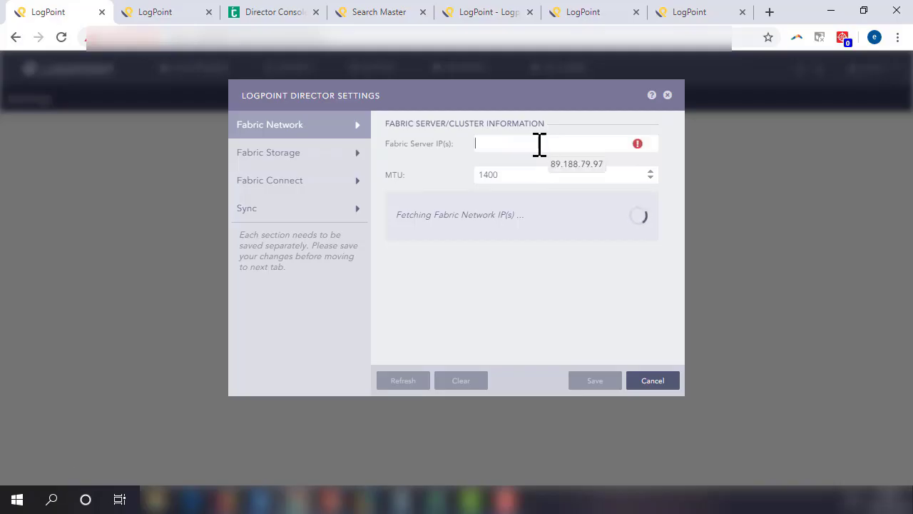
{"action": "left_click", "coordinate": [294, 155]}
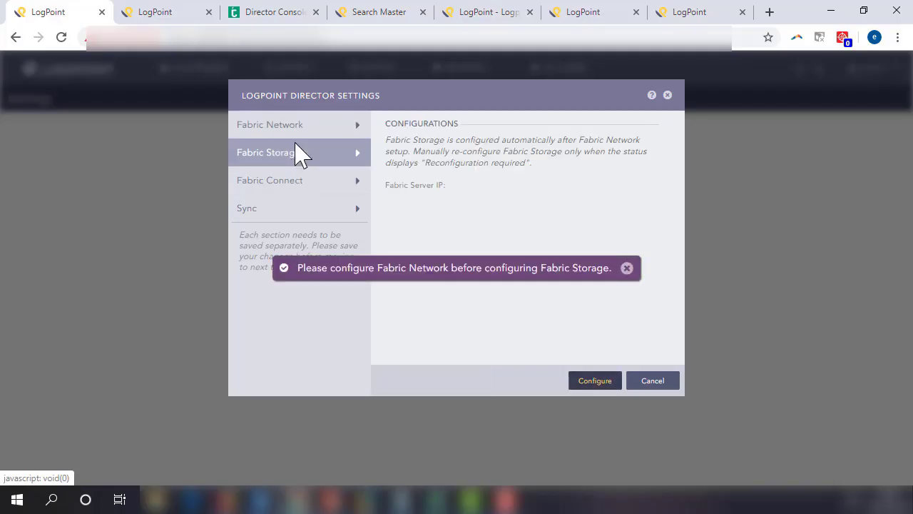
{"action": "left_click", "coordinate": [300, 129]}
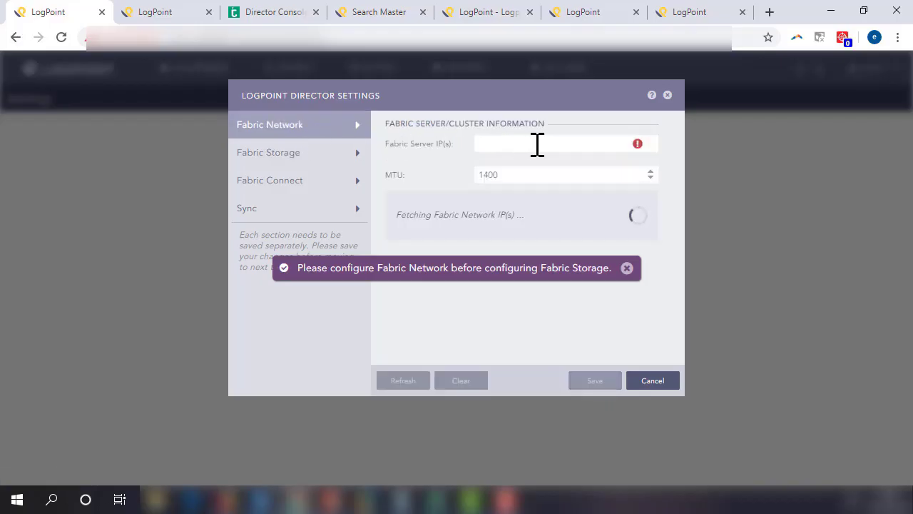
{"action": "left_click", "coordinate": [311, 161]}
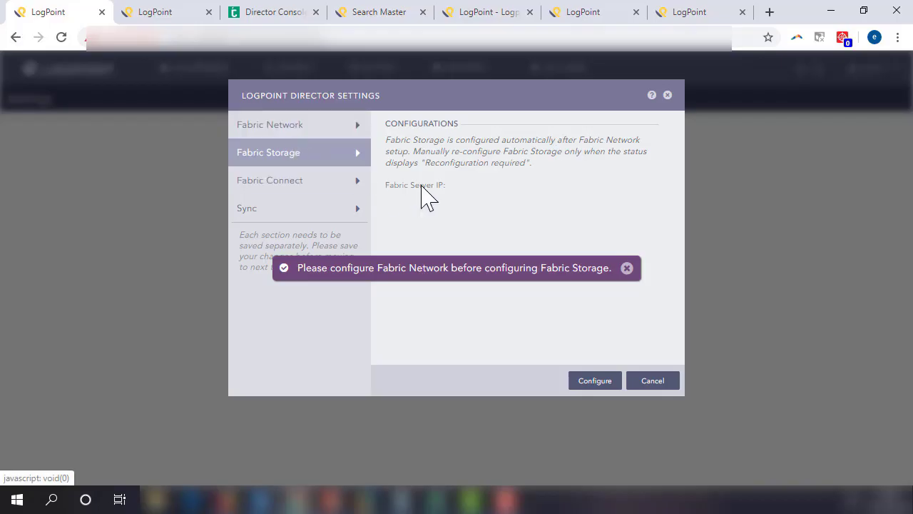
Step: Enable Fabric Connect to inspect its mode of operation and pool configuration fields, and cancel the settings without saving
{"action": "left_click", "coordinate": [294, 184]}
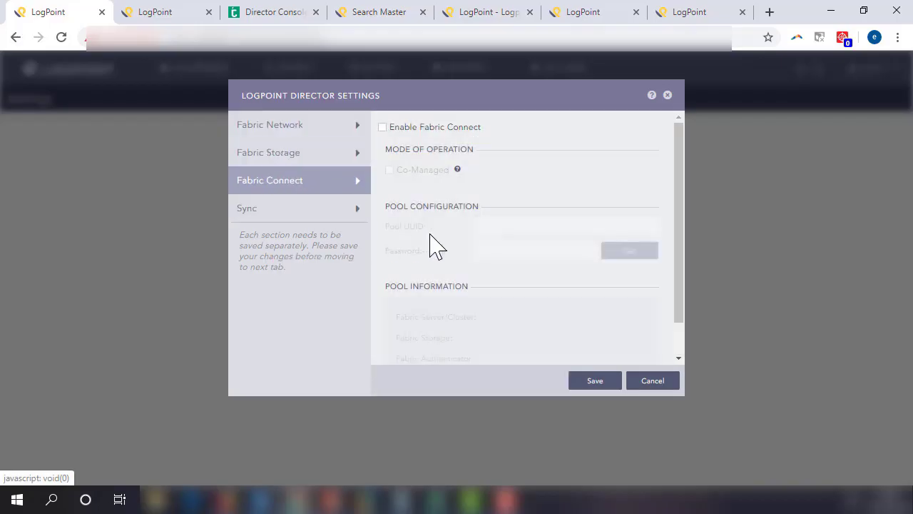
{"action": "left_click", "coordinate": [383, 128]}
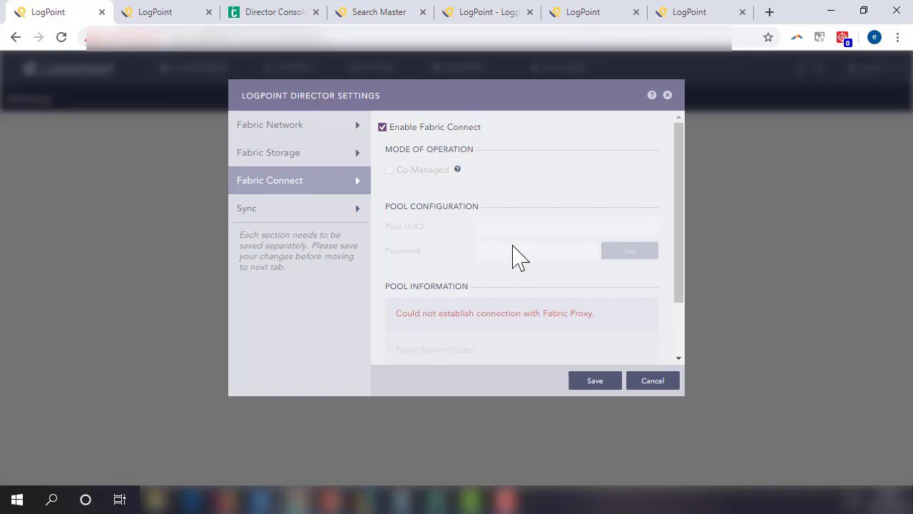
{"action": "left_click", "coordinate": [661, 384]}
Step: Switch to the Search Master and start adding a new alert rule from the LogPoint configuration settings
{"action": "left_click", "coordinate": [394, 14]}
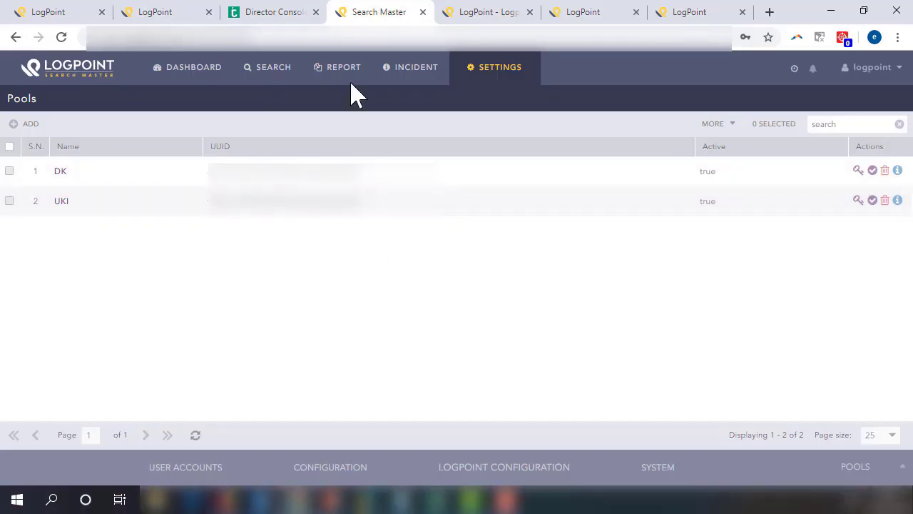
{"action": "left_click", "coordinate": [323, 474]}
{"action": "left_click", "coordinate": [615, 473]}
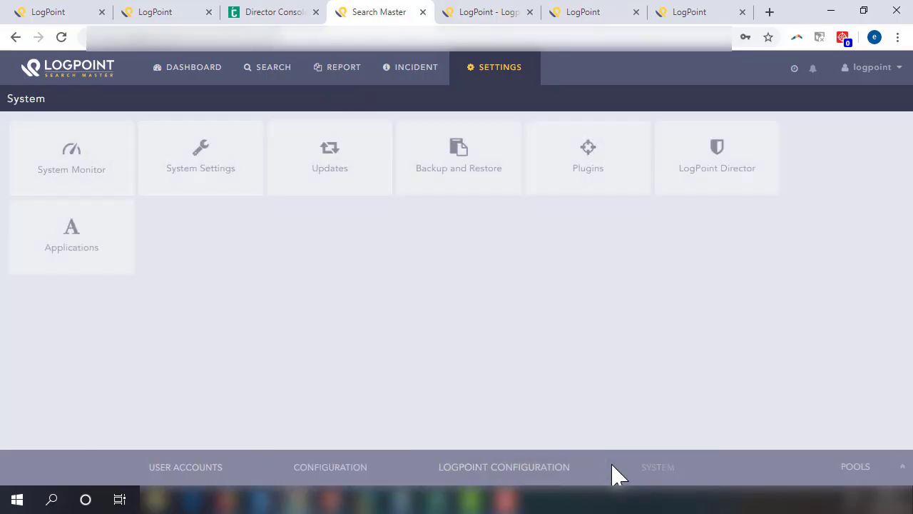
{"action": "left_click", "coordinate": [576, 470]}
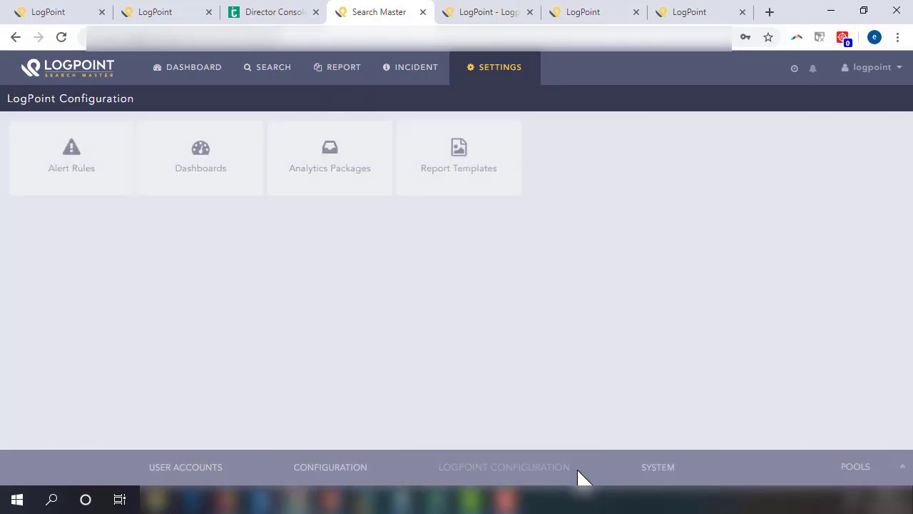
{"action": "left_click", "coordinate": [96, 189]}
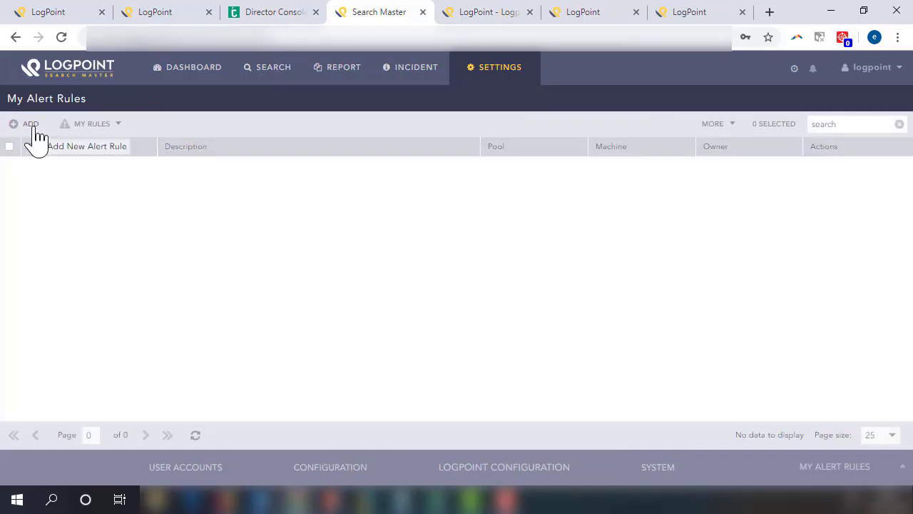
{"action": "left_click", "coordinate": [31, 128]}
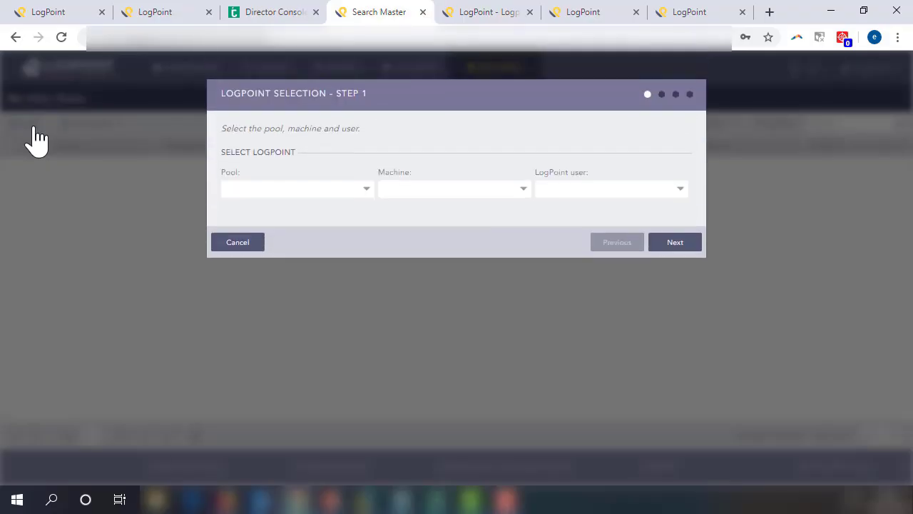
Step: Select pool DK, machine demo2 and LogPoint user logpoint for the alert rule, and continue to the search parameters
{"action": "left_click", "coordinate": [367, 189]}
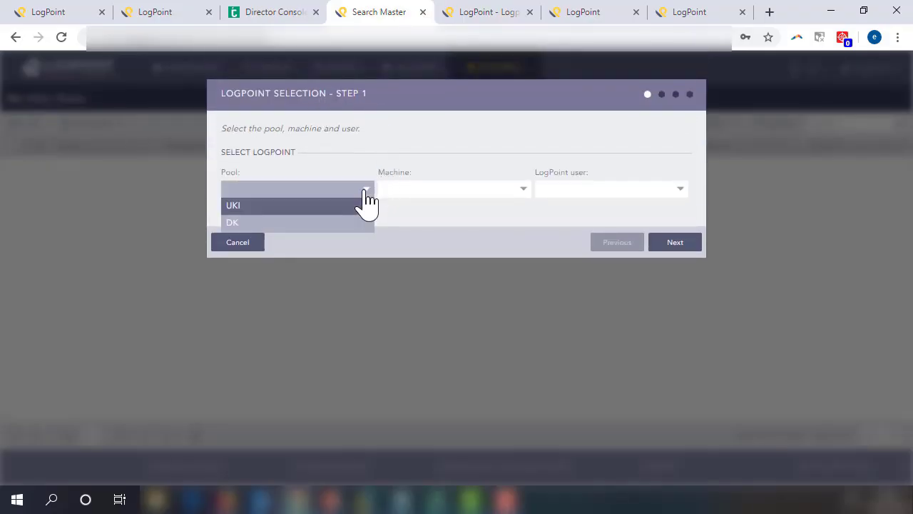
{"action": "left_click", "coordinate": [243, 223]}
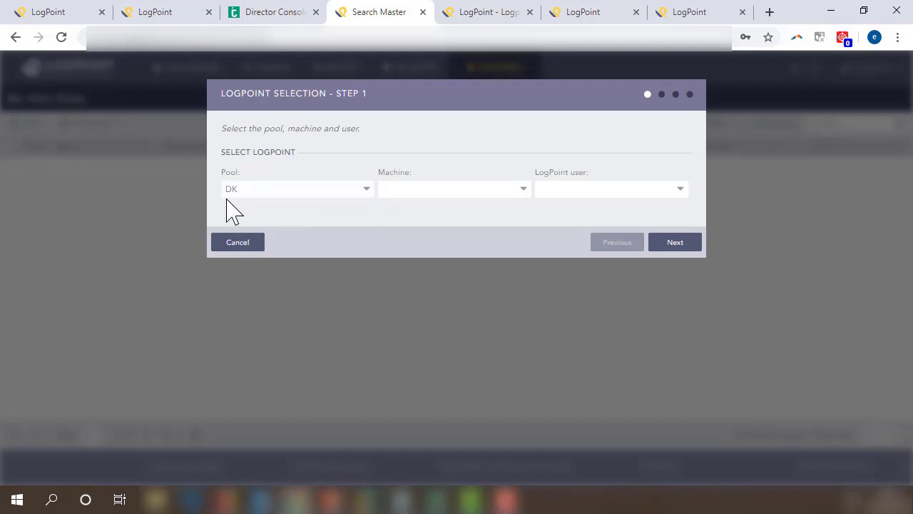
{"action": "left_click", "coordinate": [503, 190]}
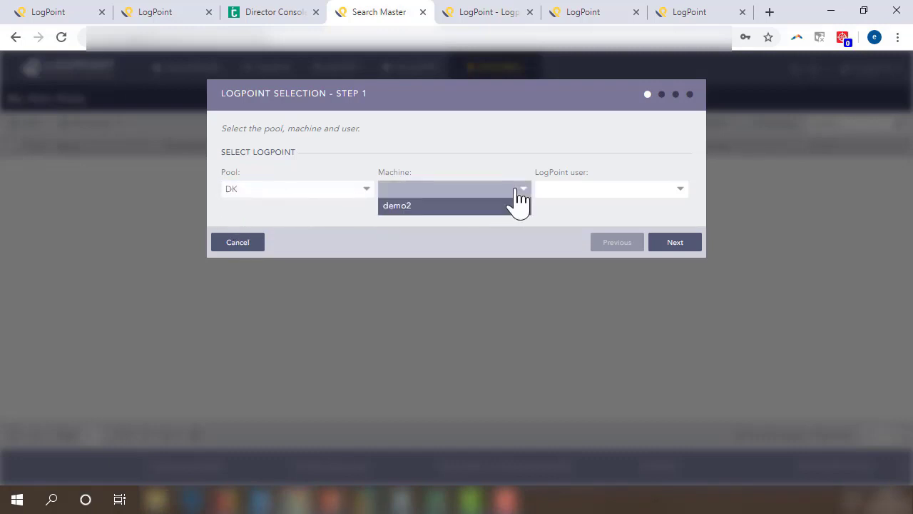
{"action": "left_click", "coordinate": [389, 205]}
{"action": "left_click", "coordinate": [662, 193]}
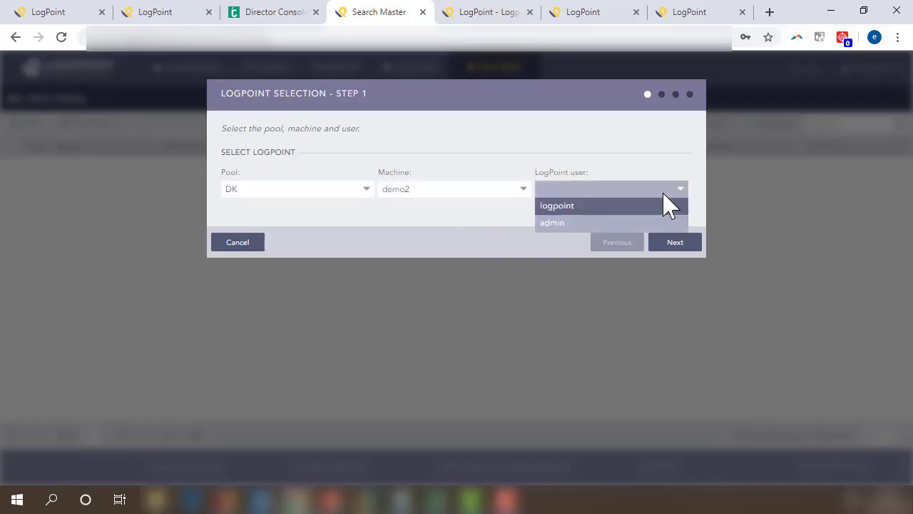
{"action": "left_click", "coordinate": [561, 207]}
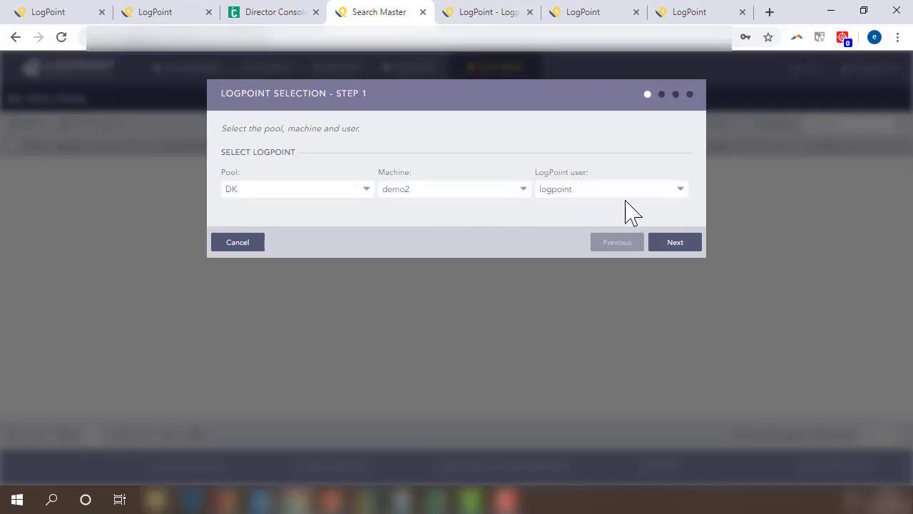
{"action": "left_click", "coordinate": [675, 243]}
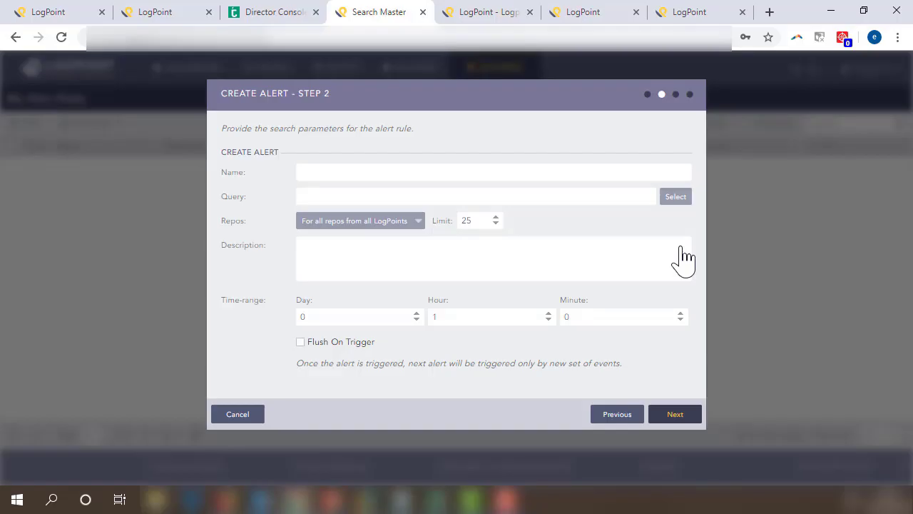
Step: Name the alert "source address" with the query source_address=*, keep all repos from all LogPoints, and continue to the alerting criteria
{"action": "left_click", "coordinate": [339, 174]}
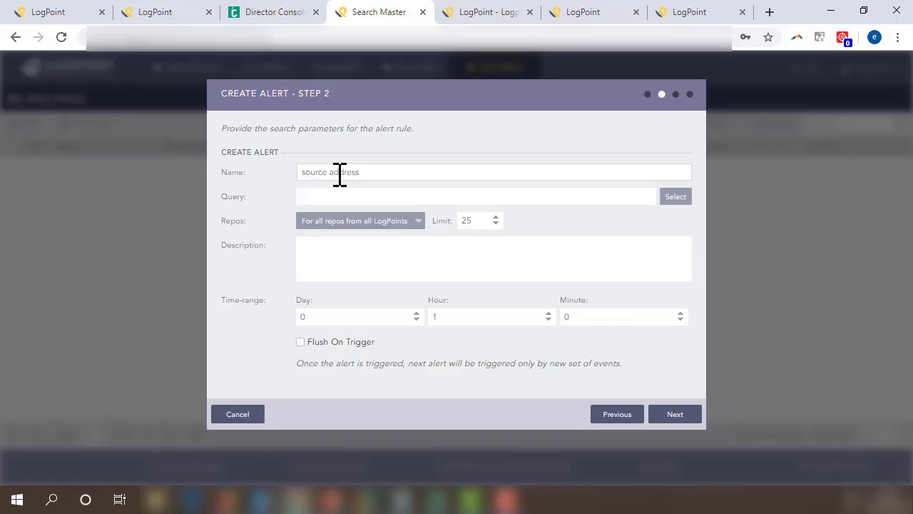
{"action": "left_click", "coordinate": [353, 195]}
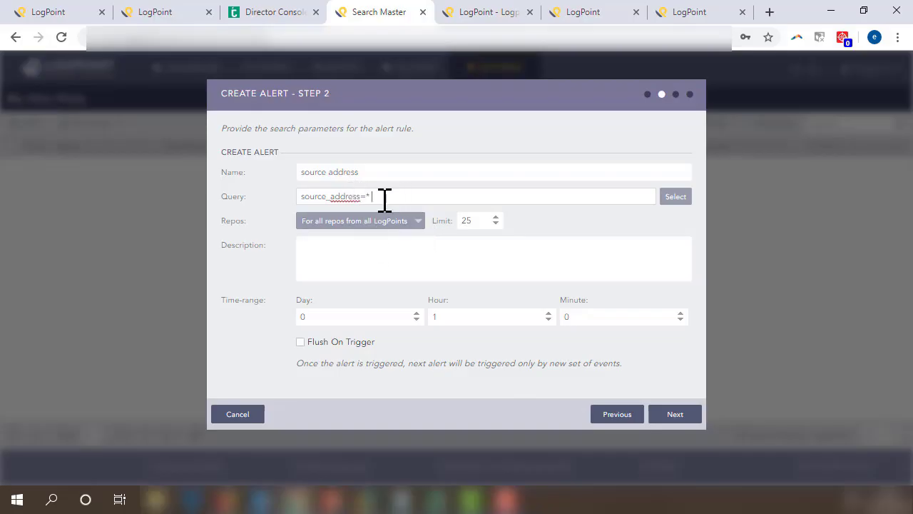
{"action": "left_click", "coordinate": [413, 224]}
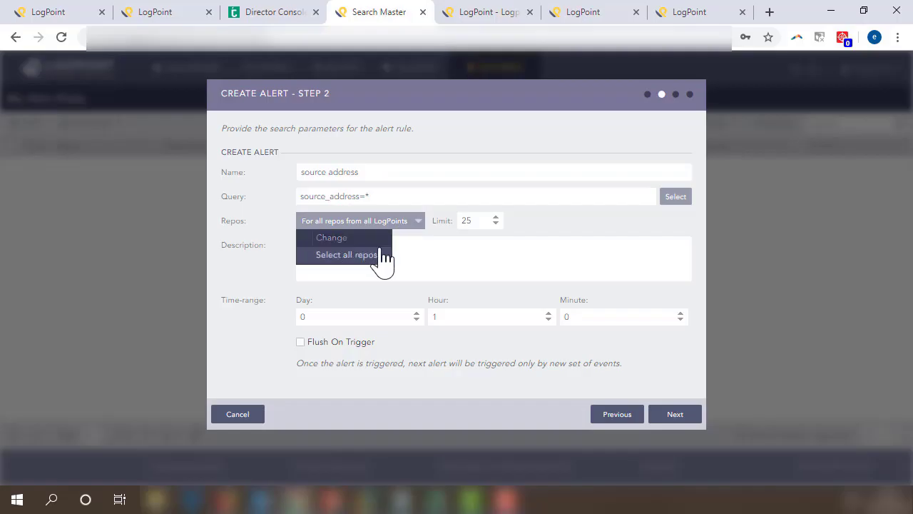
{"action": "left_click", "coordinate": [444, 261]}
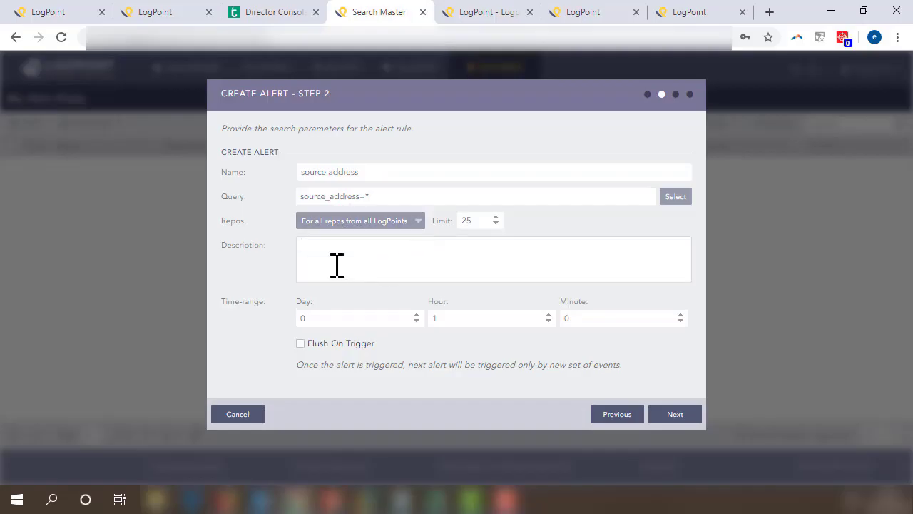
{"action": "left_click", "coordinate": [674, 416]}
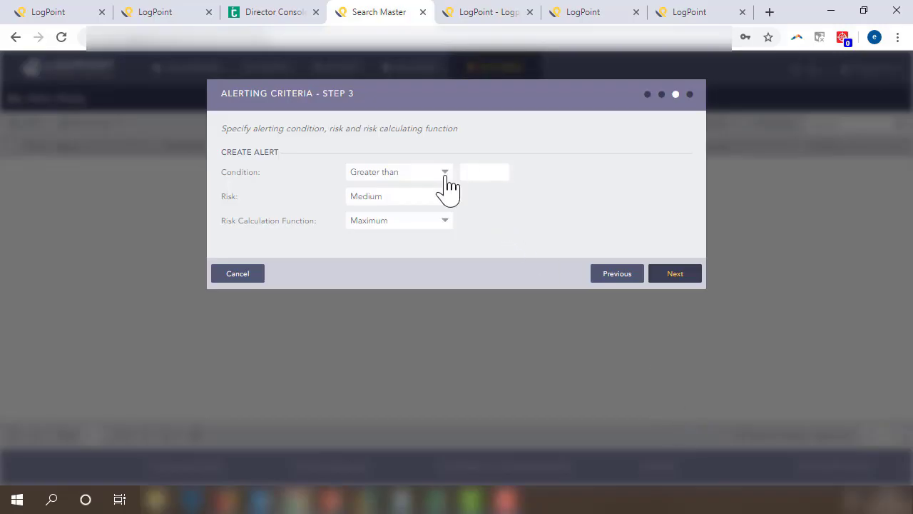
Step: Set the alert condition to Greater than or Equals to 1
{"action": "left_click", "coordinate": [445, 175]}
{"action": "left_click", "coordinate": [391, 240]}
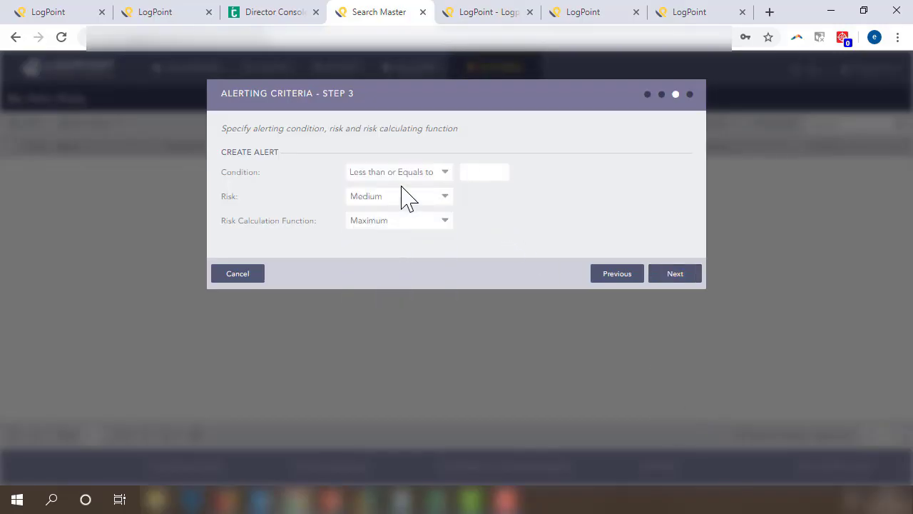
{"action": "left_click", "coordinate": [440, 173]}
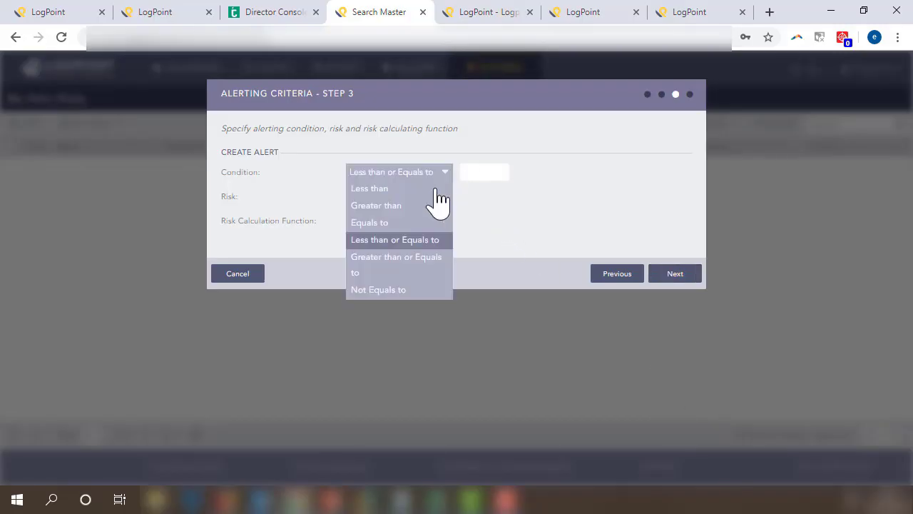
{"action": "left_click", "coordinate": [424, 272]}
{"action": "left_click", "coordinate": [463, 173]}
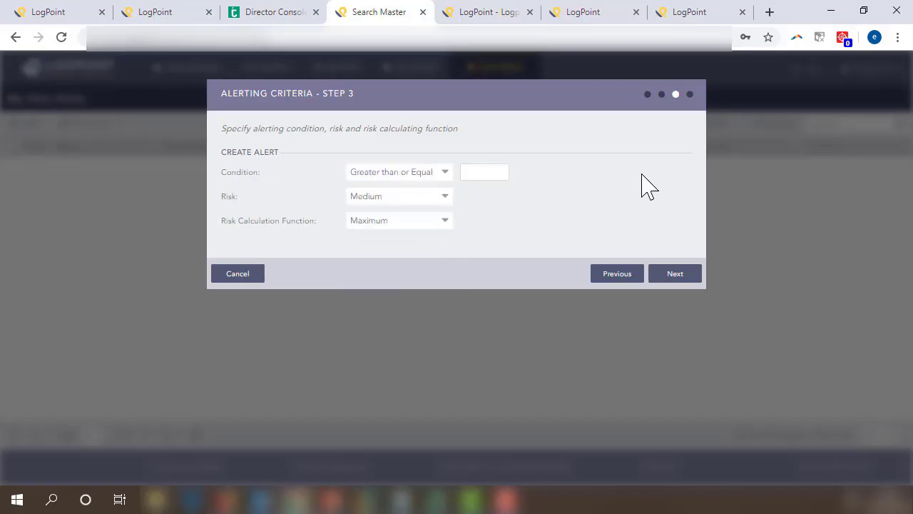
{"action": "type", "text": "1"}
Step: Accept the remaining criteria and default ownership, finish the alert rule, and decline setting up notifications
{"action": "left_click", "coordinate": [660, 278]}
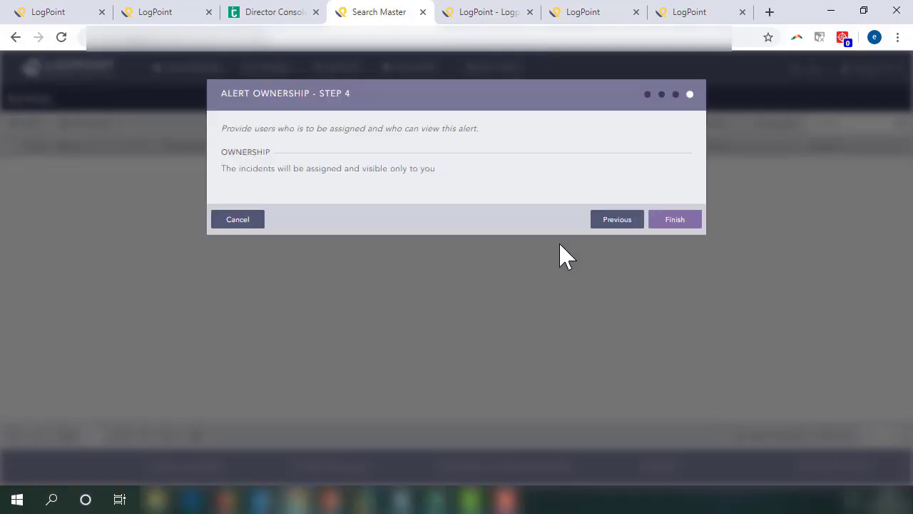
{"action": "left_click", "coordinate": [674, 221]}
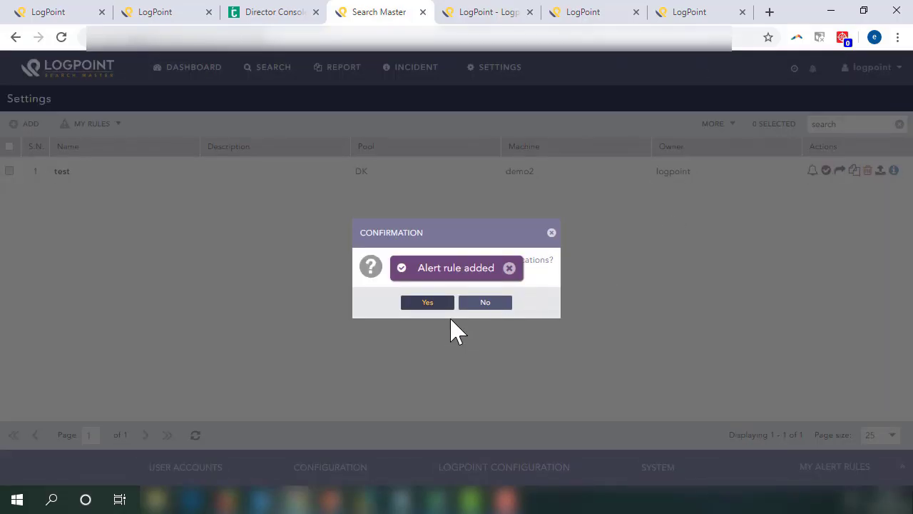
{"action": "left_click", "coordinate": [485, 303]}
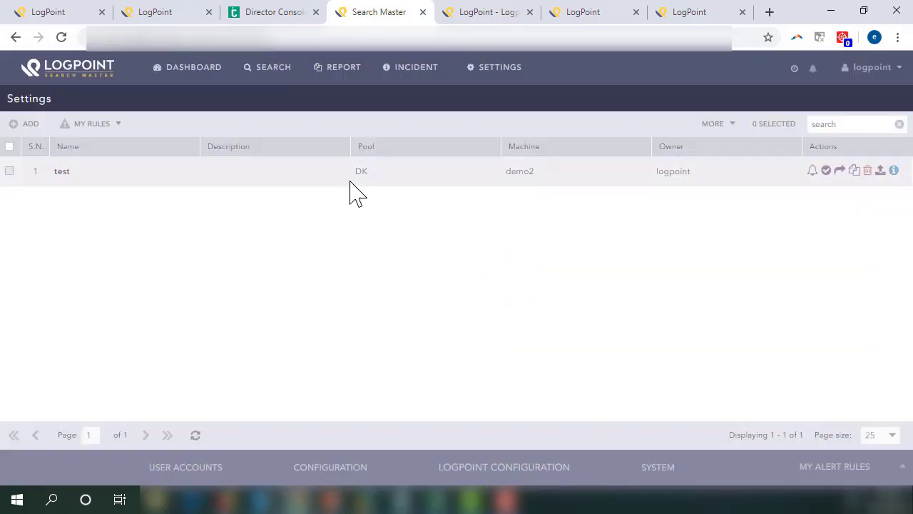
Step: Look through the Email, Syslog and SNMP notification options of the test alert rule, and close them without saving
{"action": "left_click", "coordinate": [813, 172]}
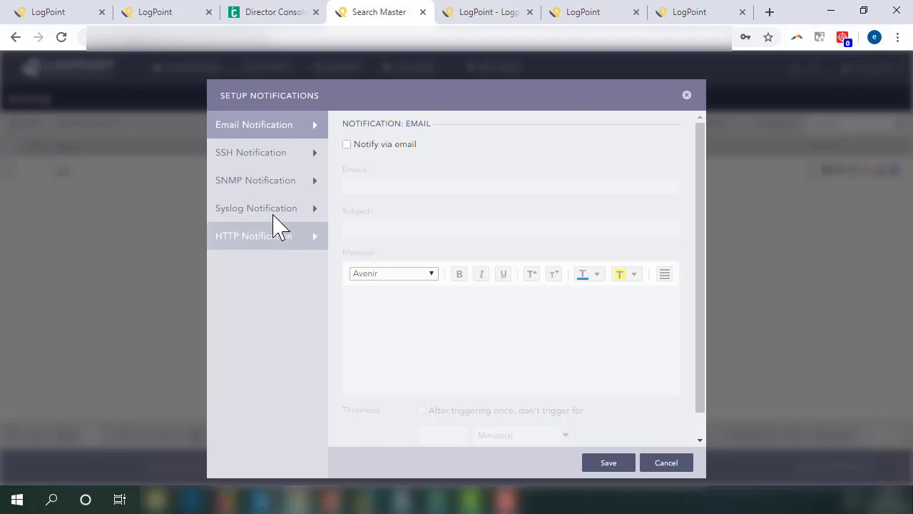
{"action": "left_click", "coordinate": [276, 206]}
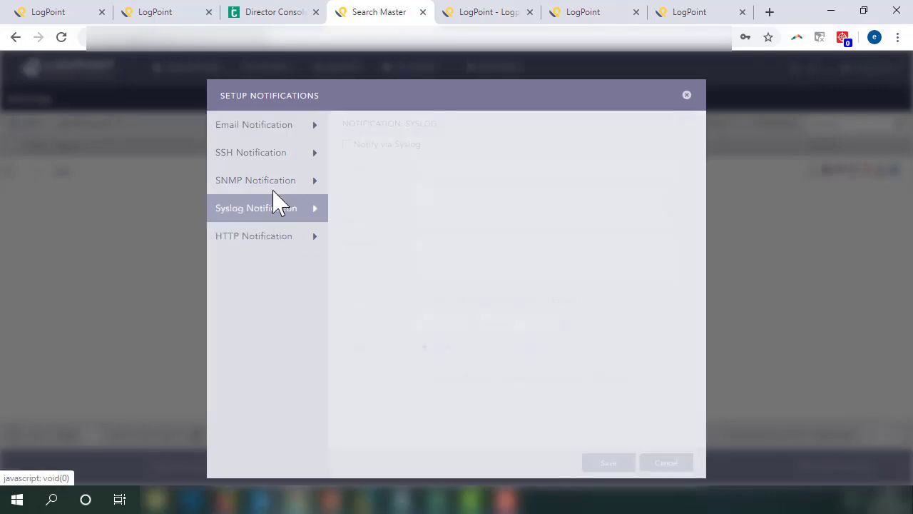
{"action": "left_click", "coordinate": [281, 187]}
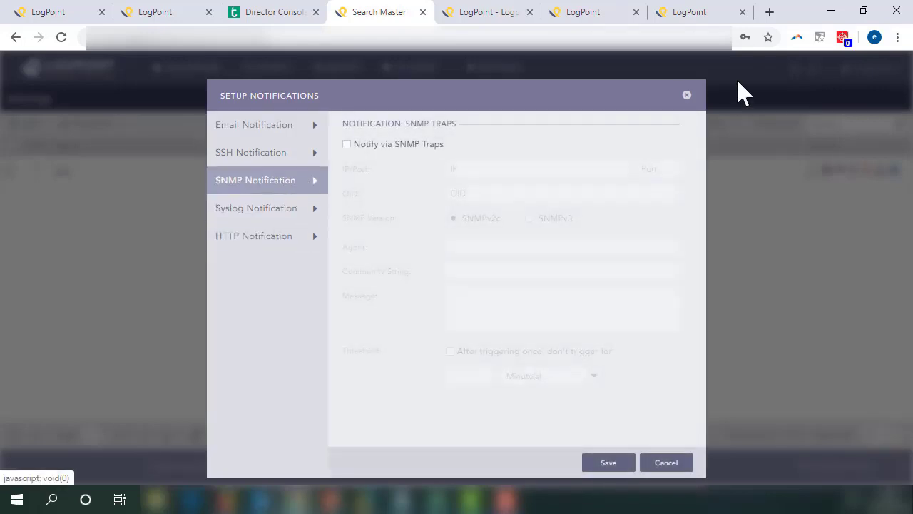
{"action": "left_click", "coordinate": [689, 98]}
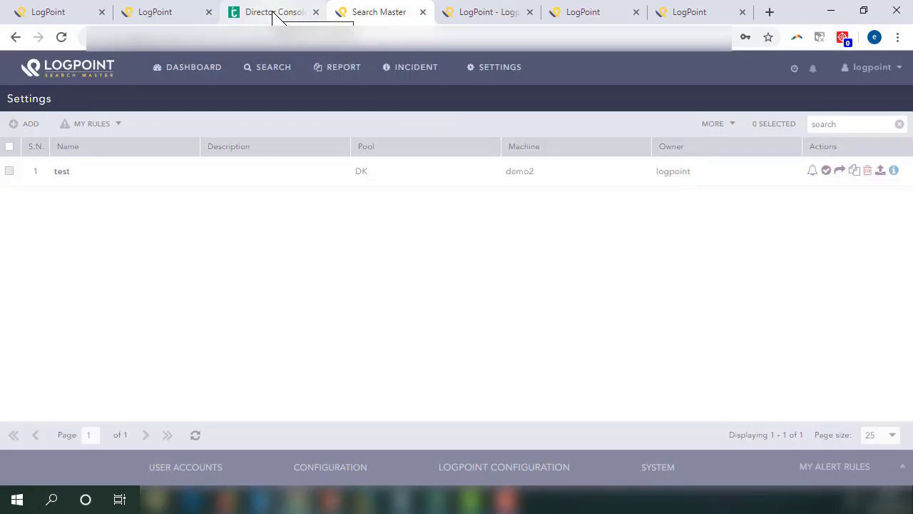
Step: Switch to the Director Console and review the health of the Director components and pools on the dashboard
{"action": "left_click", "coordinate": [277, 13]}
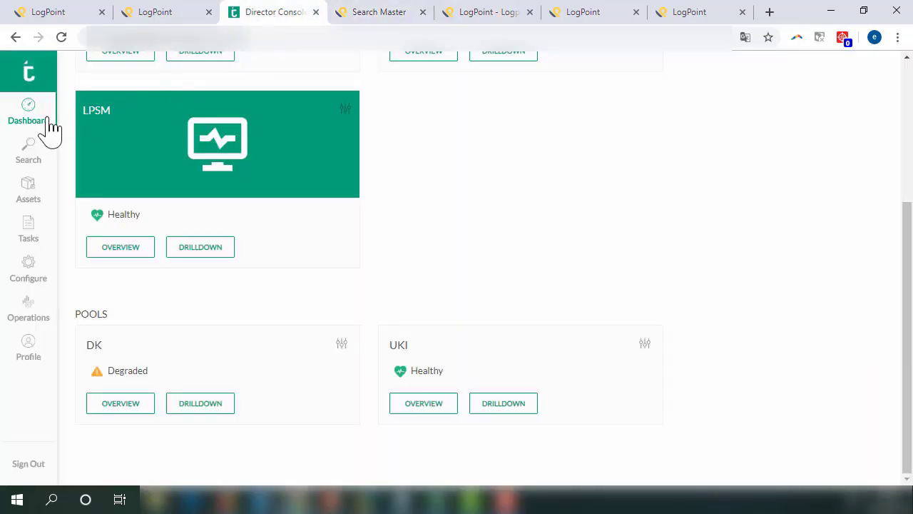
{"action": "scroll", "coordinate": [532, 221], "scroll_direction": "up", "scroll_amount": 3}
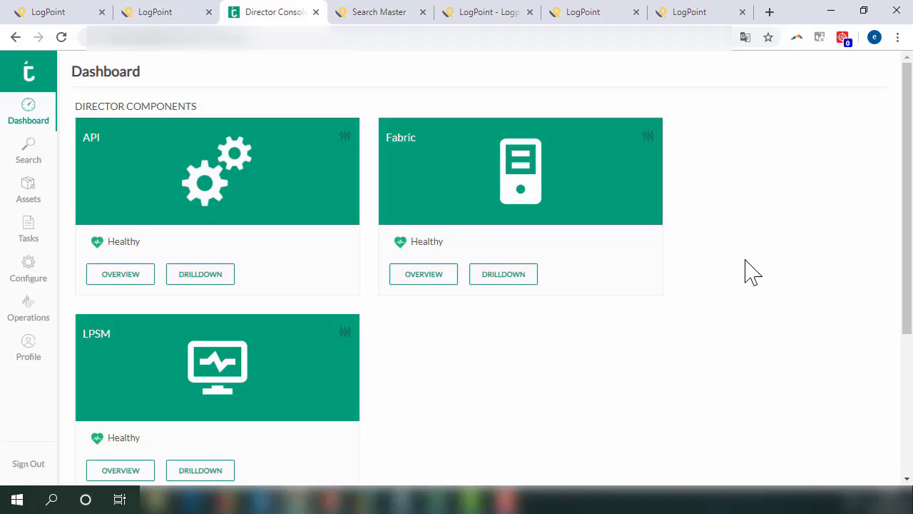
{"action": "scroll", "coordinate": [744, 272], "scroll_direction": "down", "scroll_amount": 3}
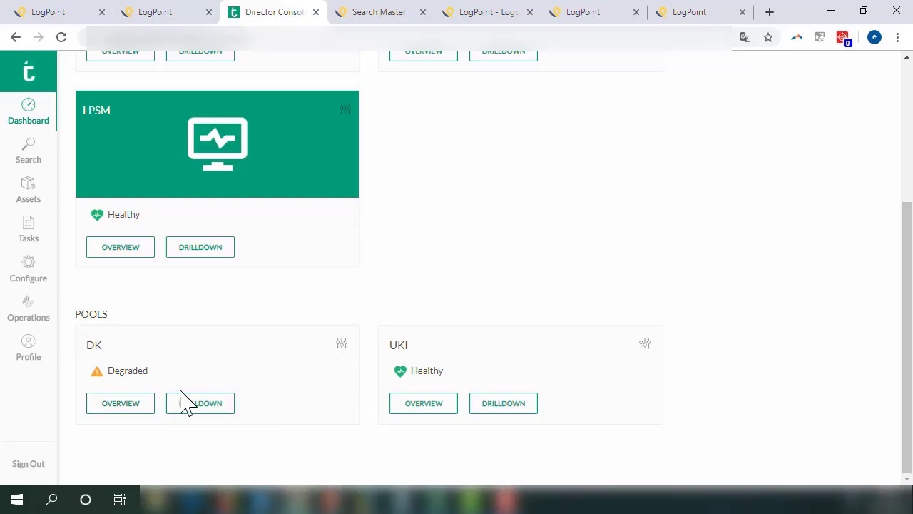
Step: Open the DK pool overview, move the AvgEPSNorm node aside, and examine the FreeMb metric of demo2 up close
{"action": "left_click", "coordinate": [114, 407]}
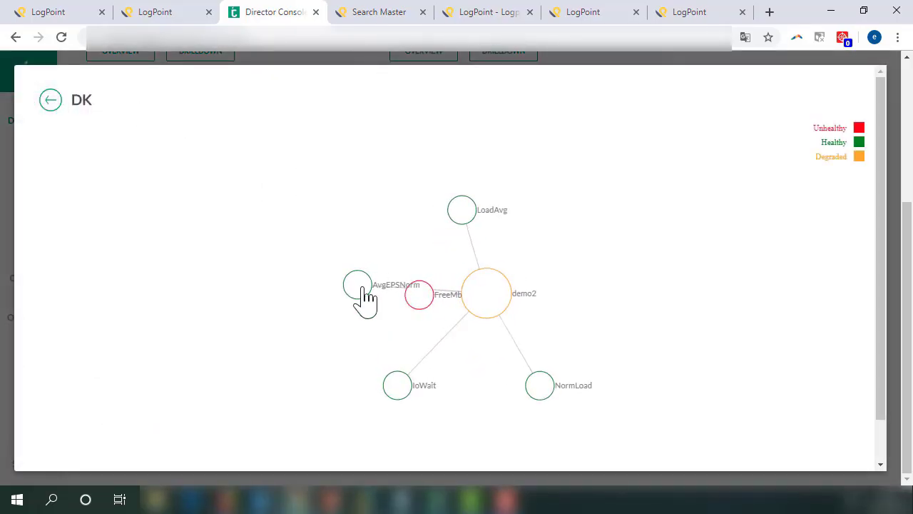
{"action": "left_click_drag", "start_coordinate": [363, 302], "coordinate": [359, 205]}
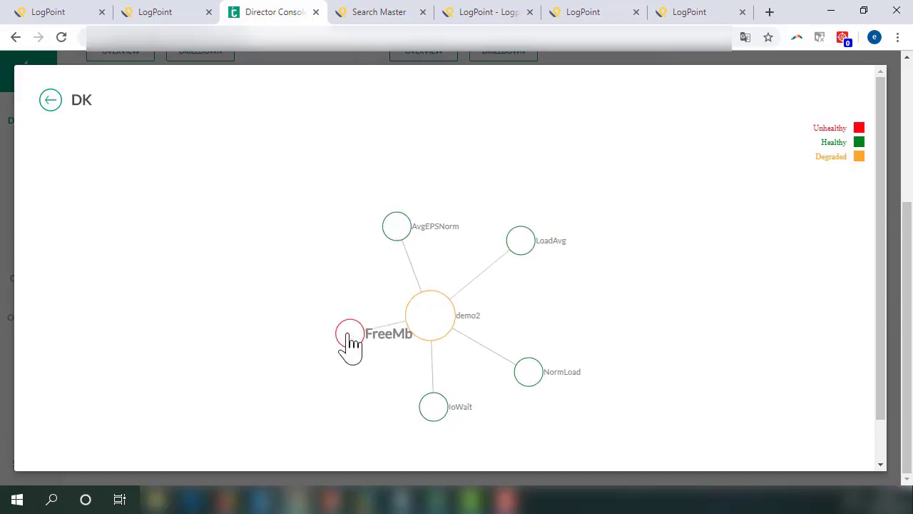
{"action": "scroll", "coordinate": [349, 334], "scroll_direction": "up", "scroll_amount": 5}
{"action": "scroll", "coordinate": [381, 347], "scroll_direction": "up", "scroll_amount": 5}
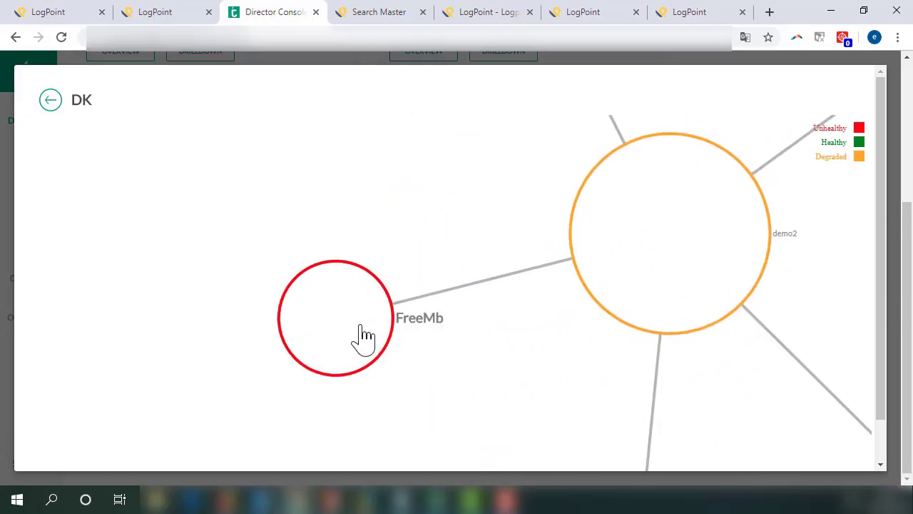
{"action": "scroll", "coordinate": [363, 334], "scroll_direction": "up", "scroll_amount": 5}
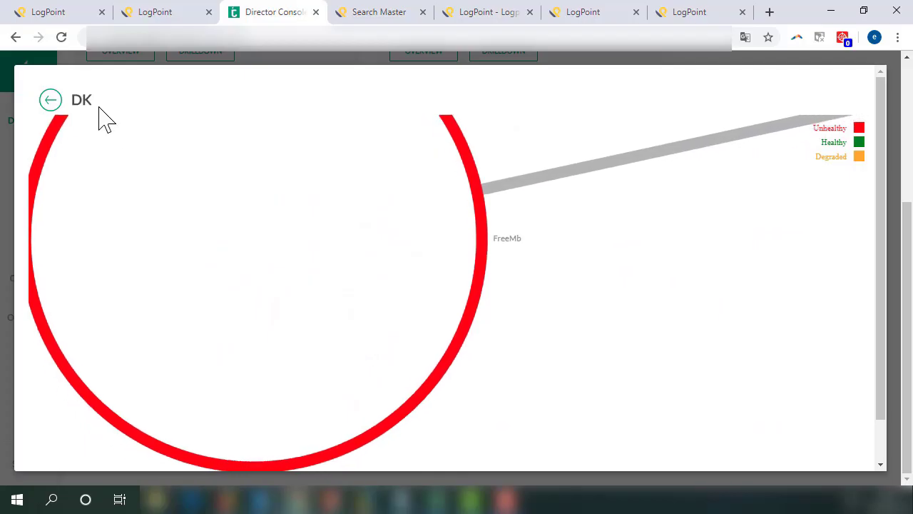
Step: Close the DK pool overview, reopen it for another look at the demo2 metrics, and return to the dashboard
{"action": "left_click", "coordinate": [50, 99]}
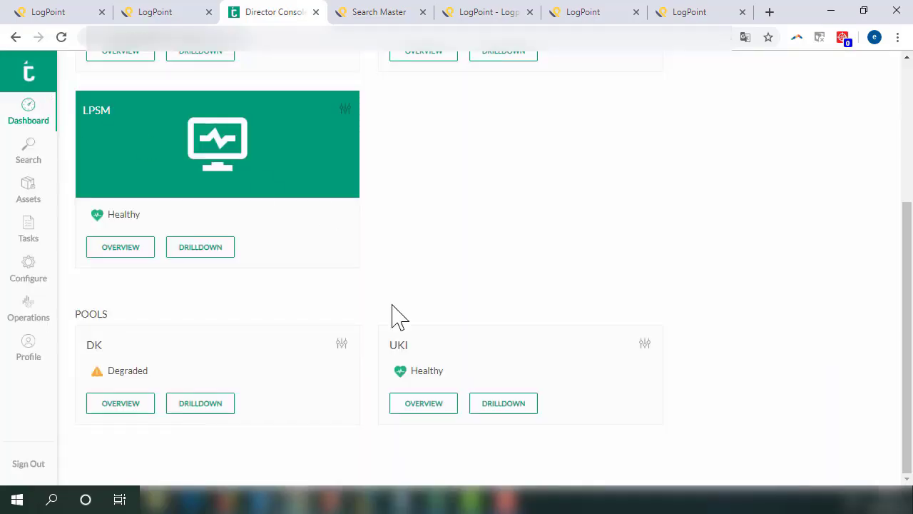
{"action": "left_click", "coordinate": [140, 403]}
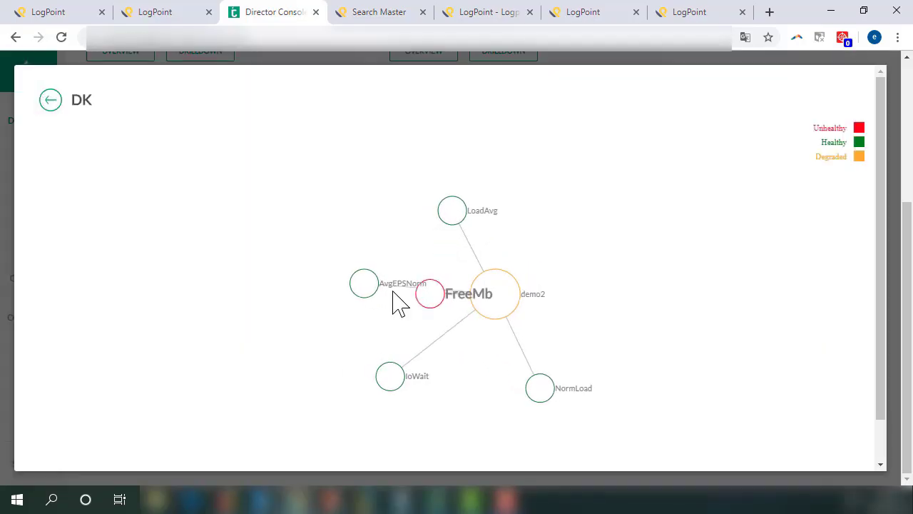
{"action": "left_click", "coordinate": [50, 101]}
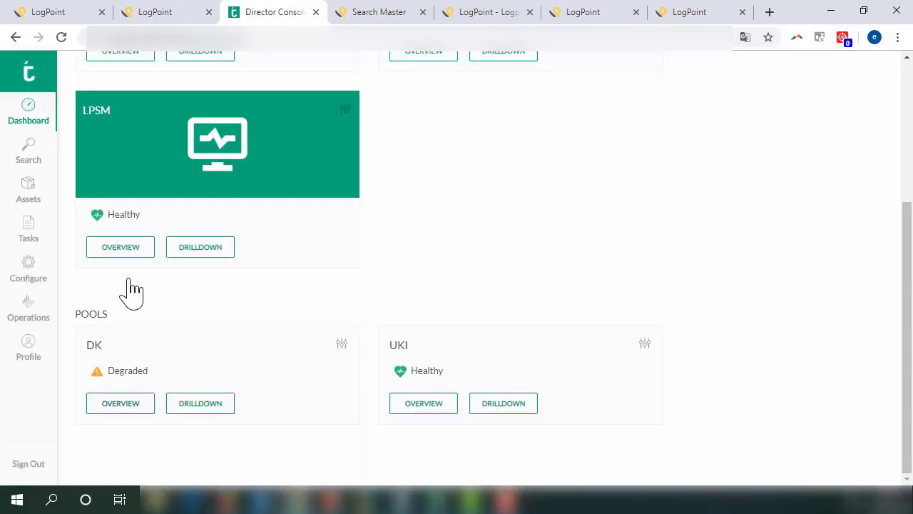
Step: Open the DK pool's drilldown and examine its Free Memory history against the threshold, along with the load, server role and device charts
{"action": "left_click", "coordinate": [211, 412]}
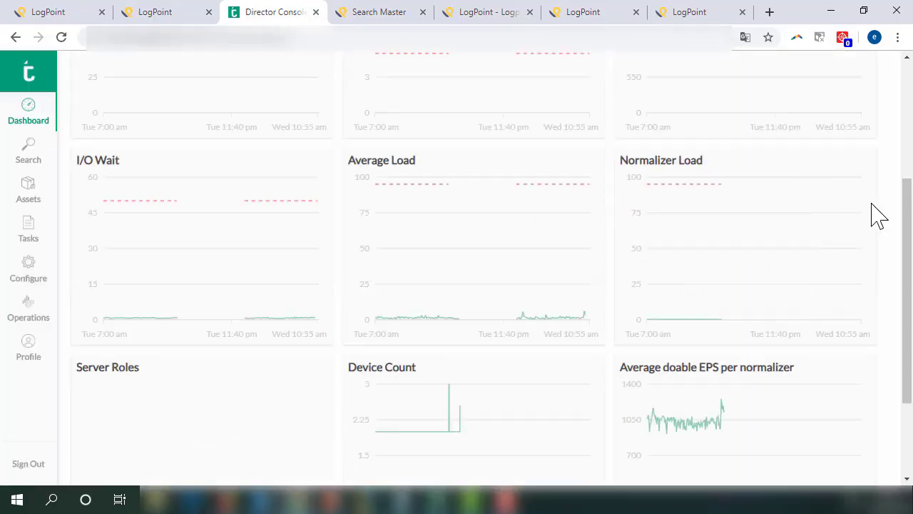
{"action": "scroll", "coordinate": [904, 197], "scroll_direction": "up", "scroll_amount": 3}
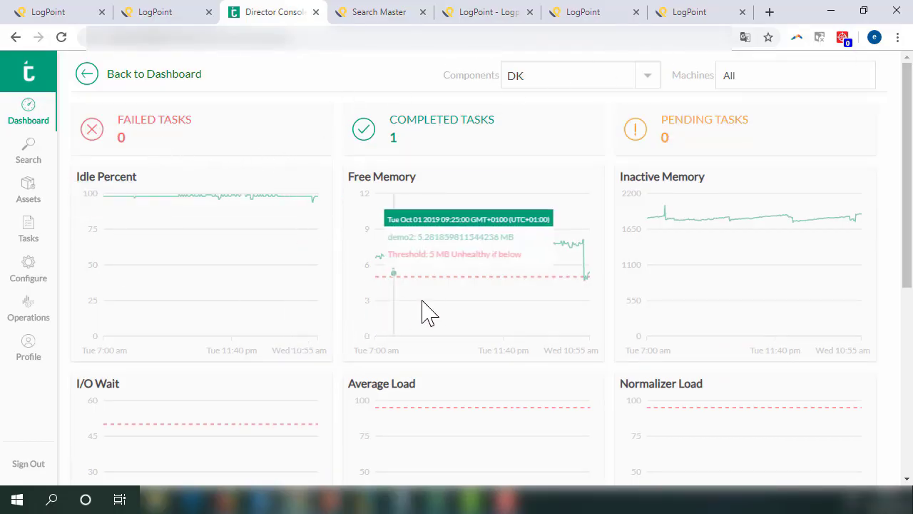
{"action": "scroll", "coordinate": [578, 326], "scroll_direction": "down", "scroll_amount": 1}
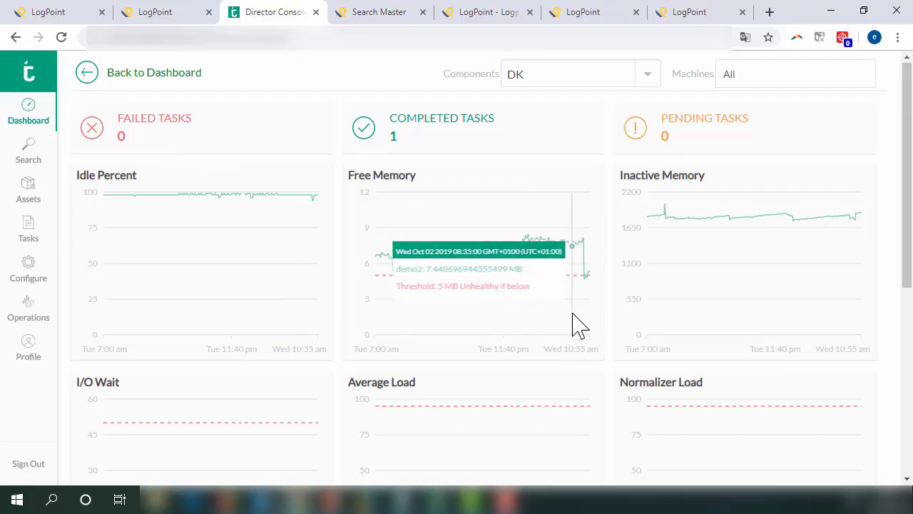
{"action": "scroll", "coordinate": [578, 326], "scroll_direction": "down", "scroll_amount": 5}
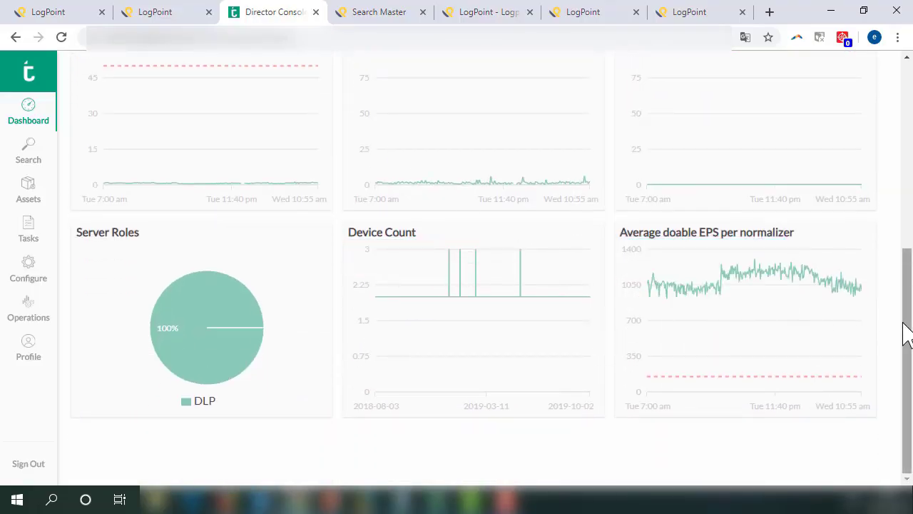
{"action": "left_click_drag", "start_coordinate": [905, 326], "coordinate": [901, 135]}
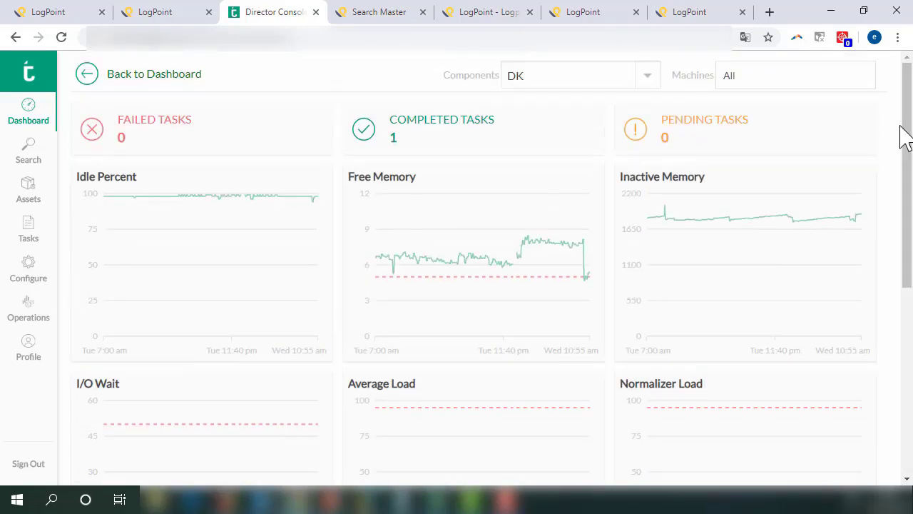